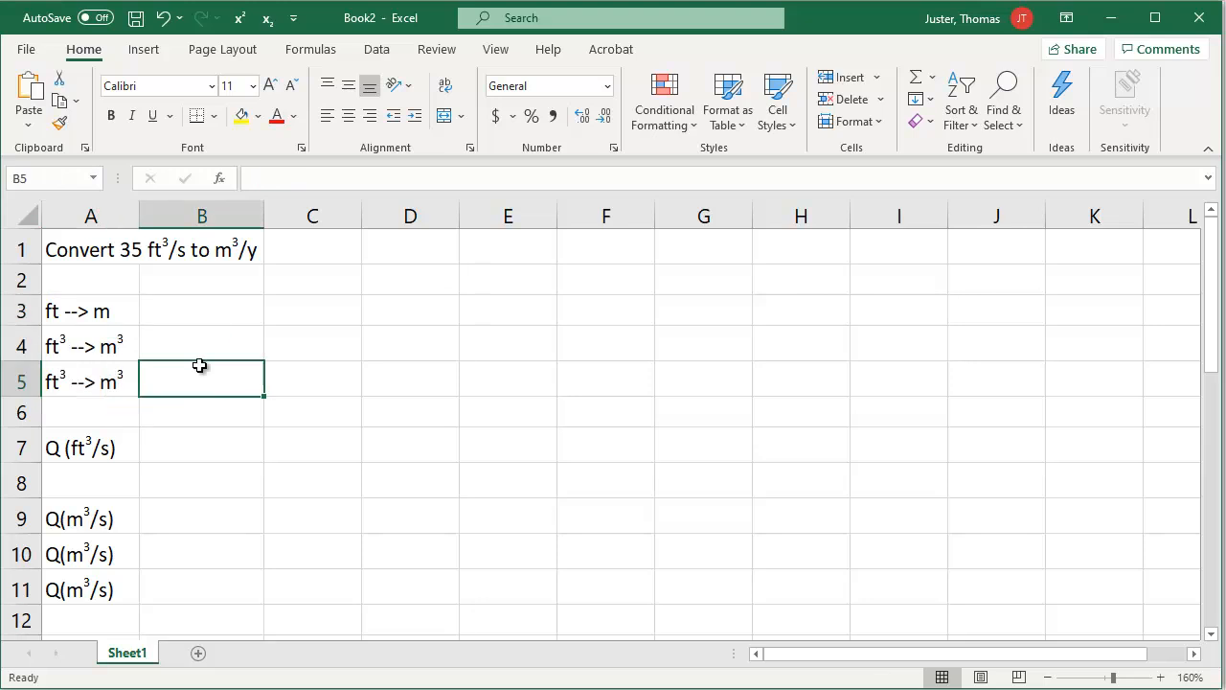
# - Enter the foot-to-metre conversion factor in B3 with the formula =CONVERT(1,"ft","m")
pyautogui.click(64, 316)
pyautogui.click(181, 314)
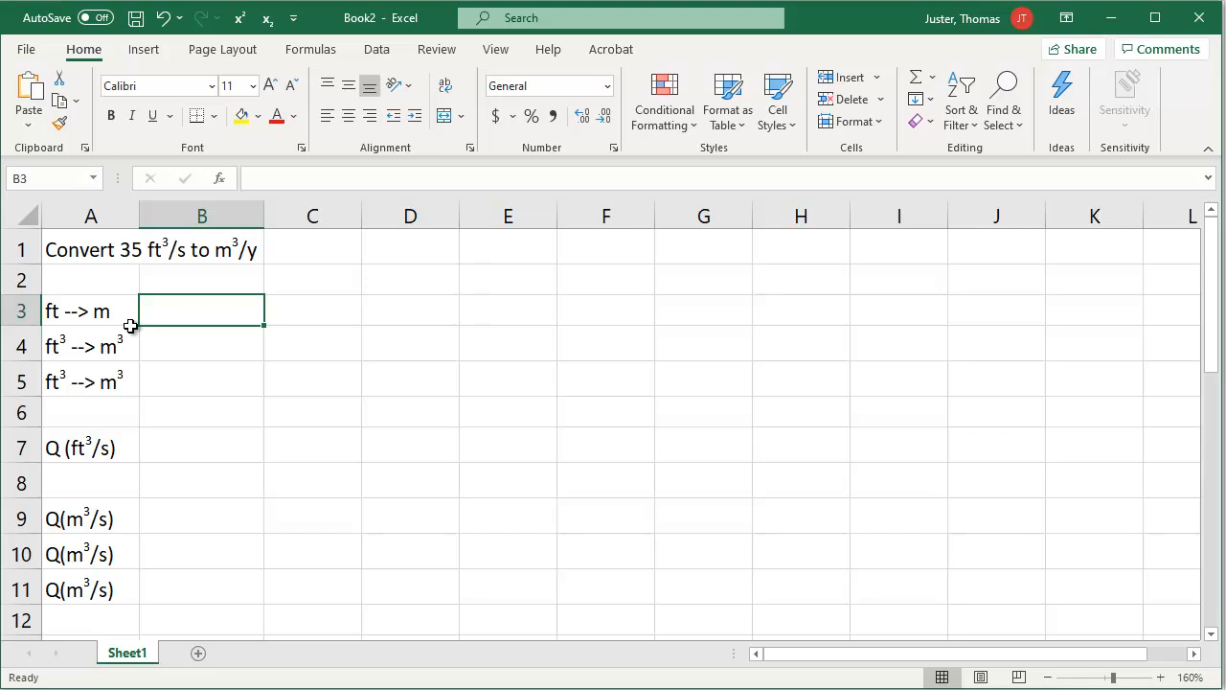
pyautogui.write('=conv')
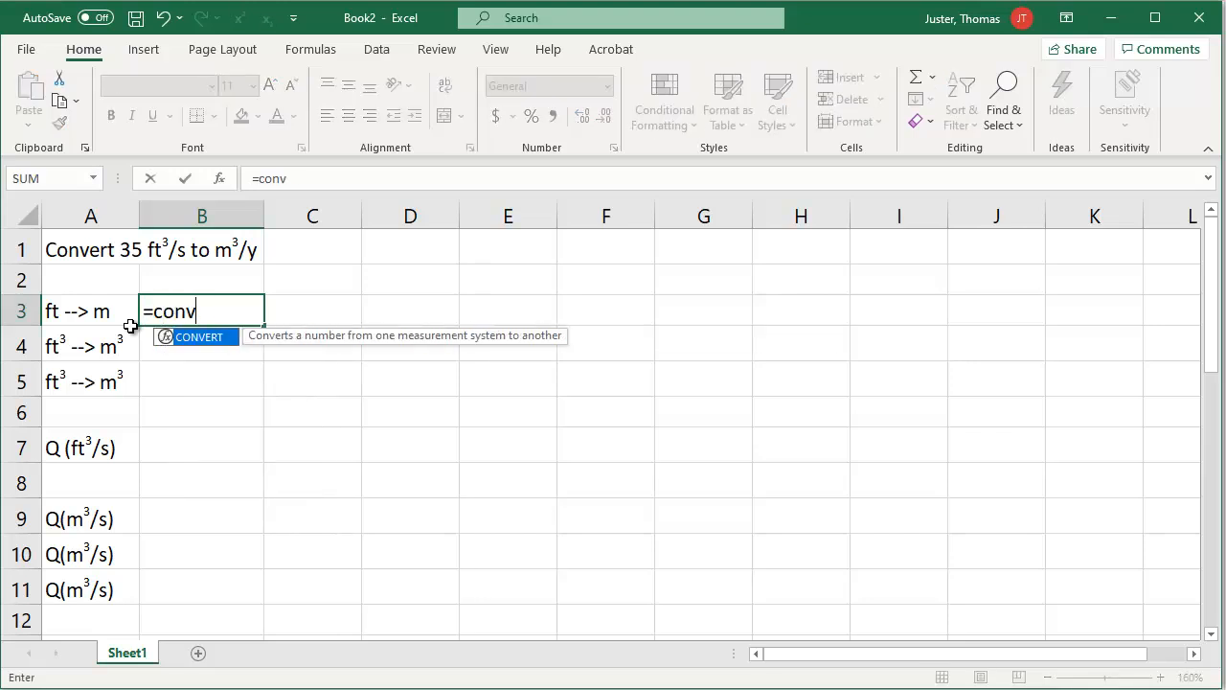
pyautogui.write('ert(')
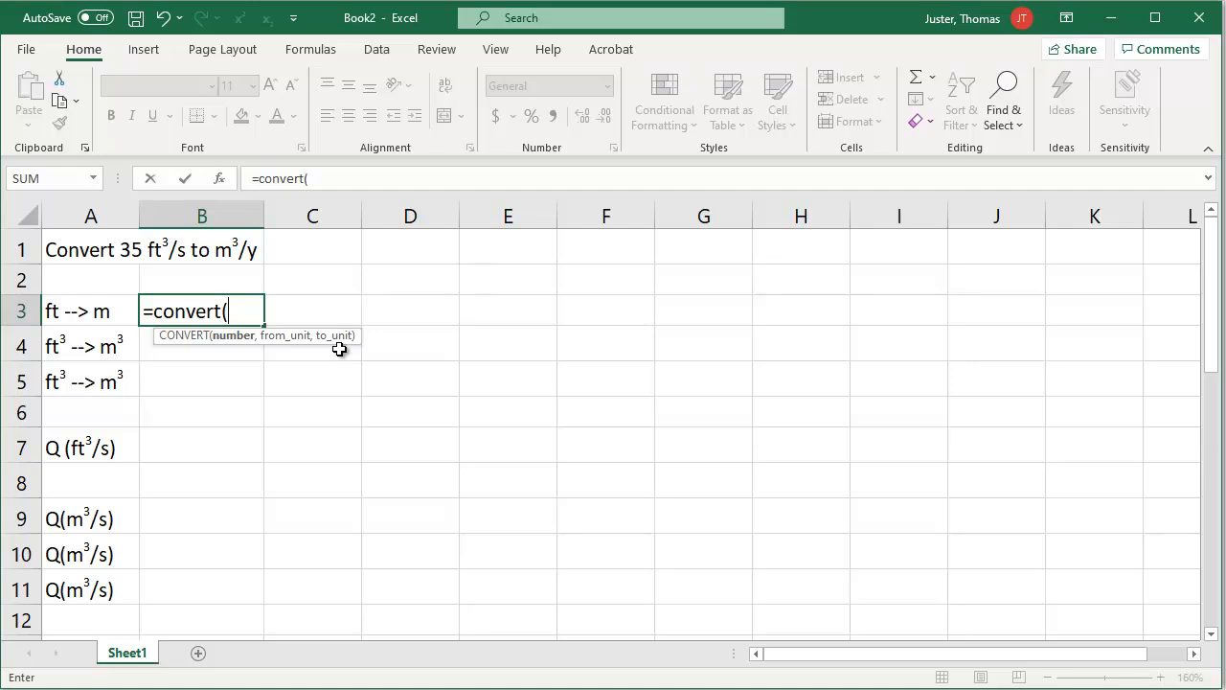
pyautogui.write('1,')
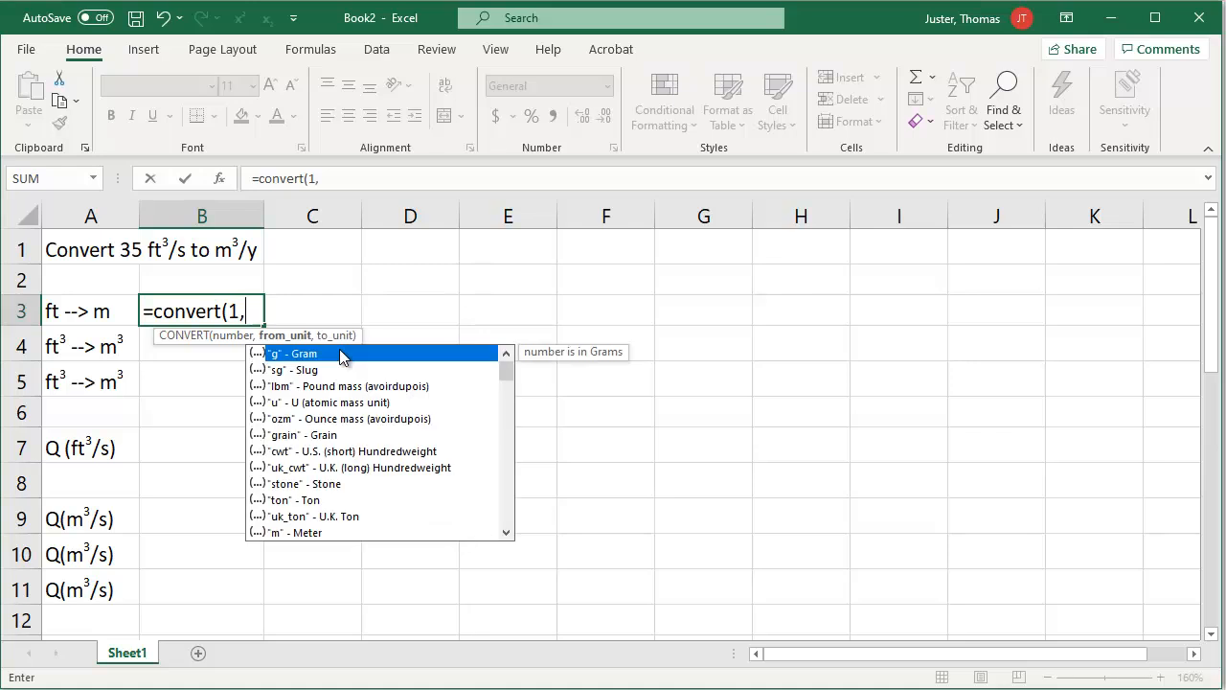
pyautogui.moveTo(509, 371); pyautogui.dragTo(499, 500)
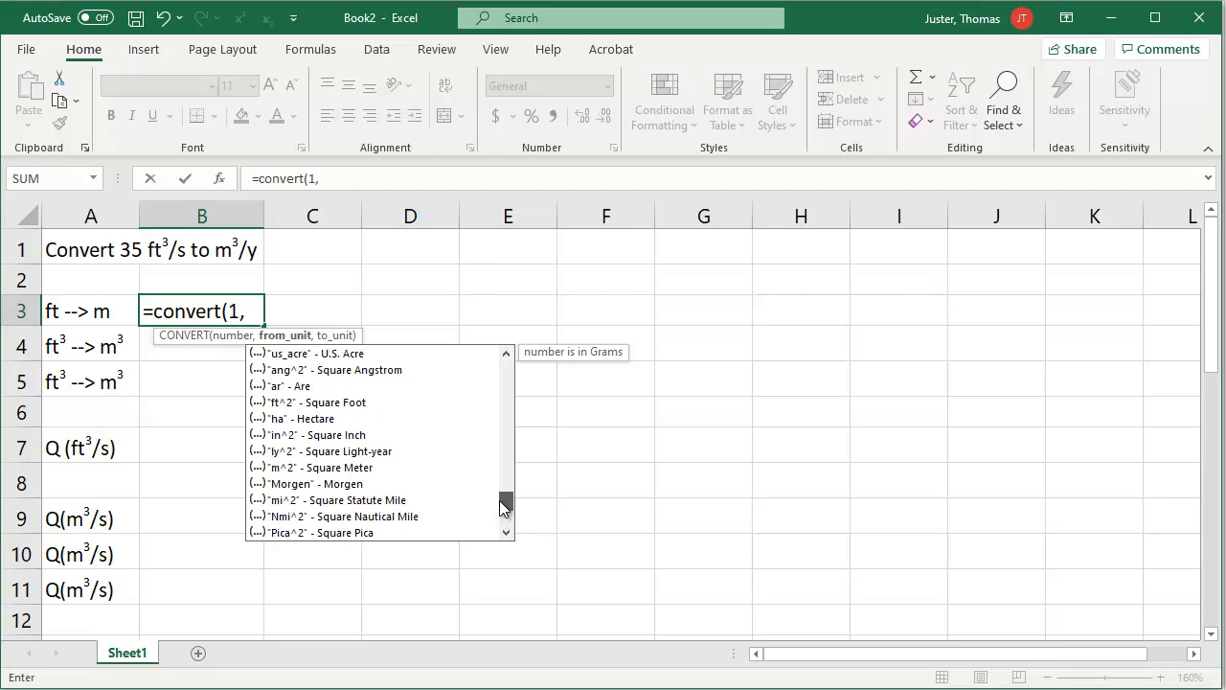
pyautogui.moveTo(499, 500); pyautogui.dragTo(493, 391)
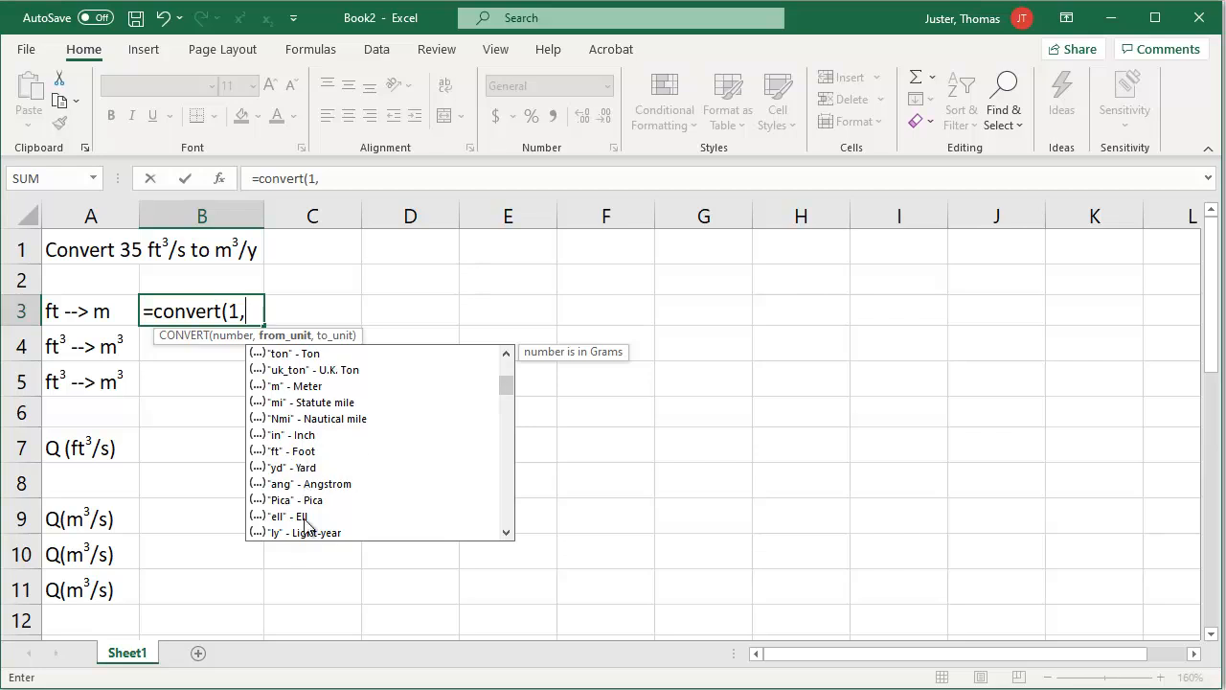
pyautogui.doubleClick(284, 451)
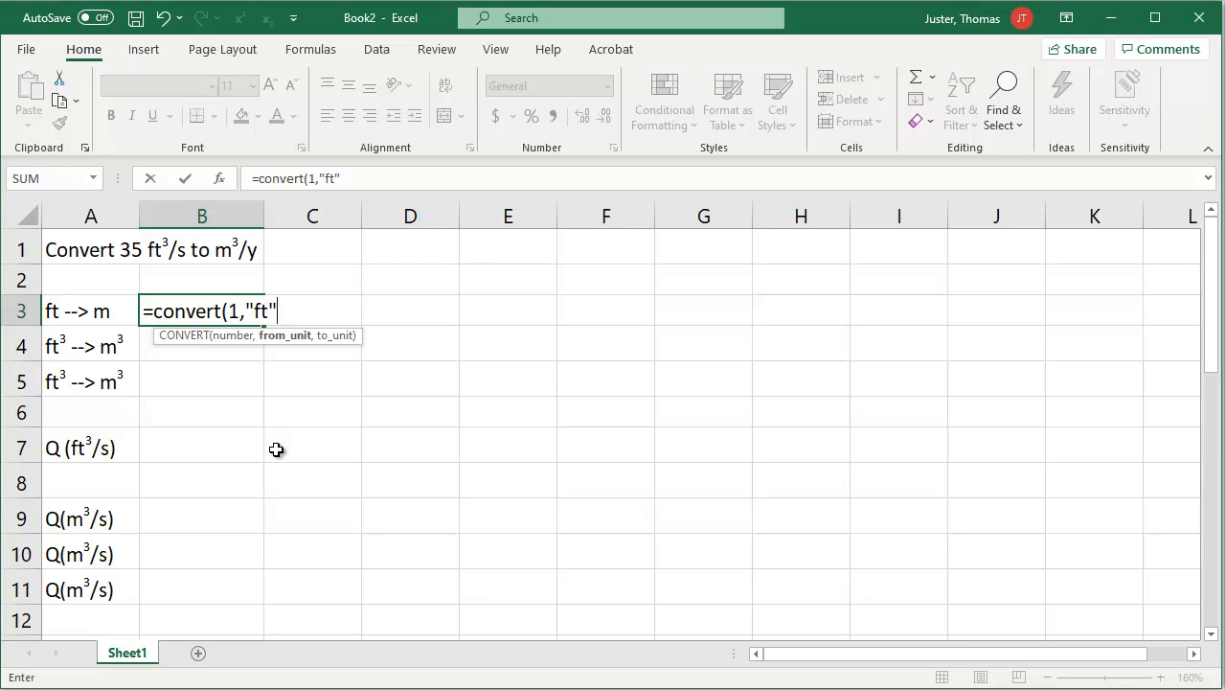
pyautogui.write(',')
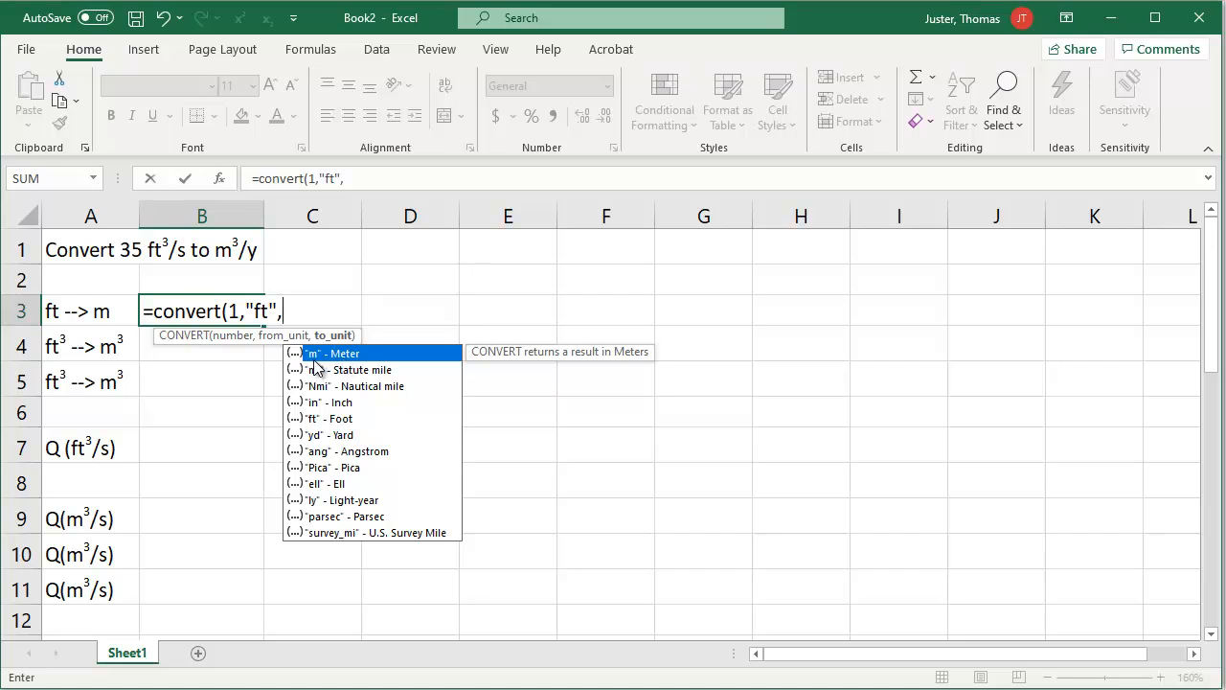
pyautogui.write('"m")')
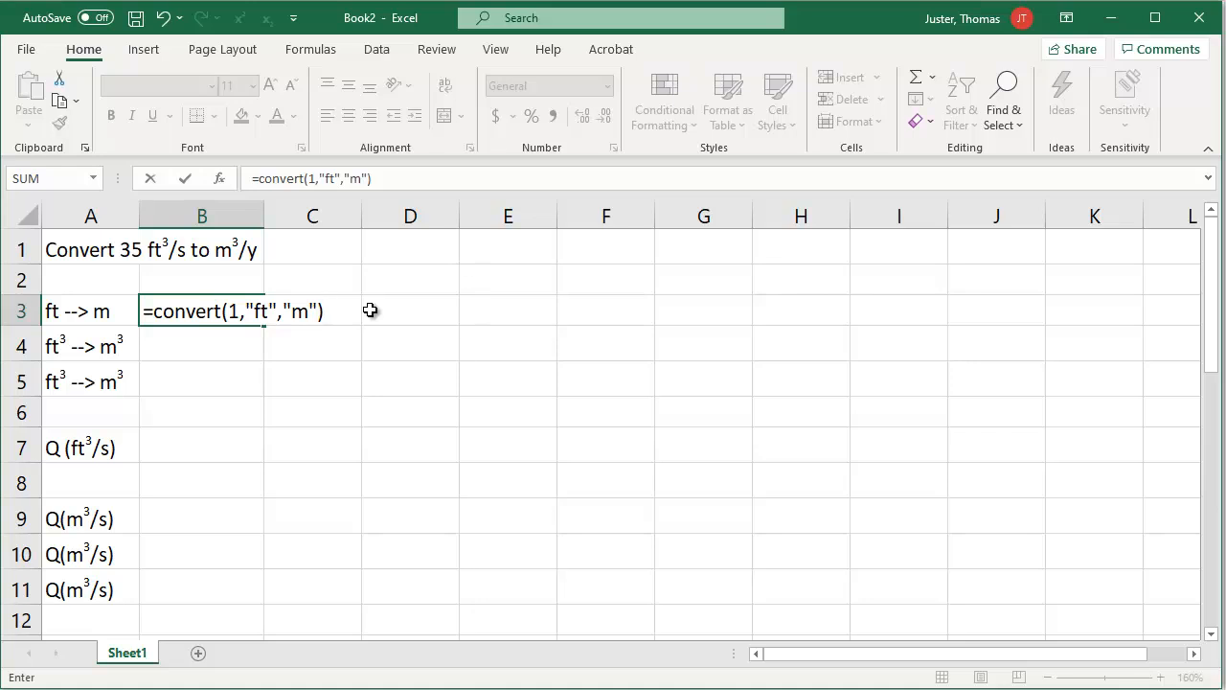
pyautogui.press('Return')
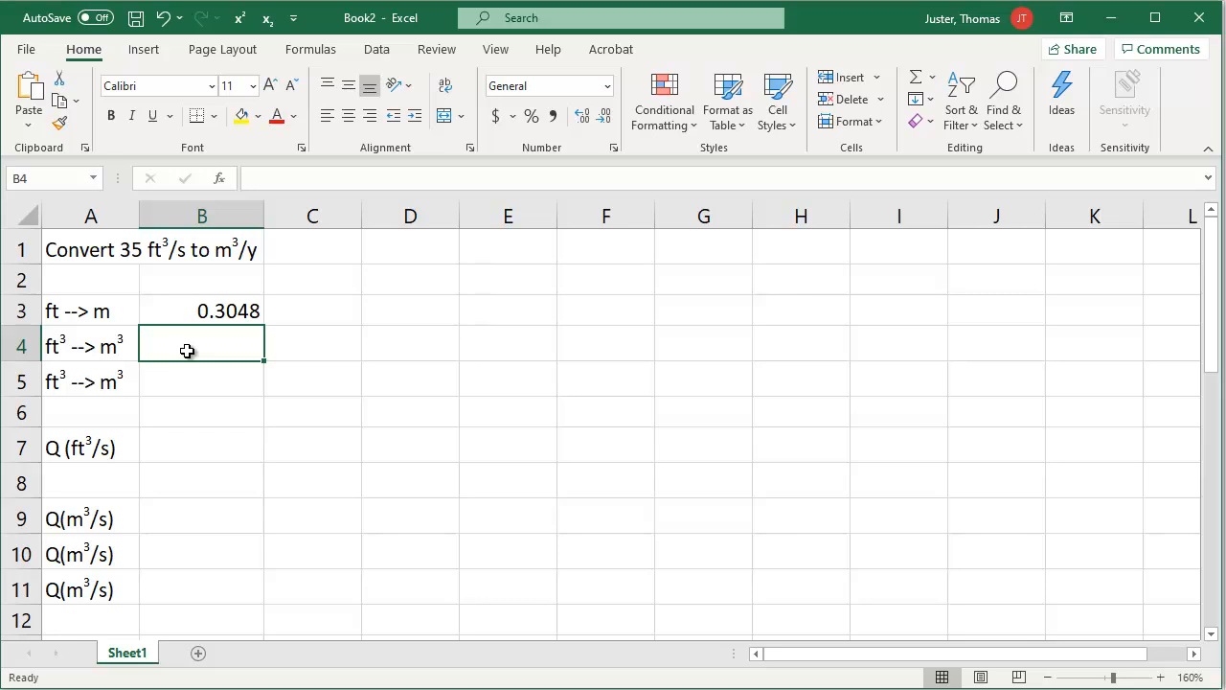
# - Enter the cubic feet to cubic metres factor in B4 by cubing the length conversion: =CONVERT(1,"ft","m")^3
pyautogui.write('=')
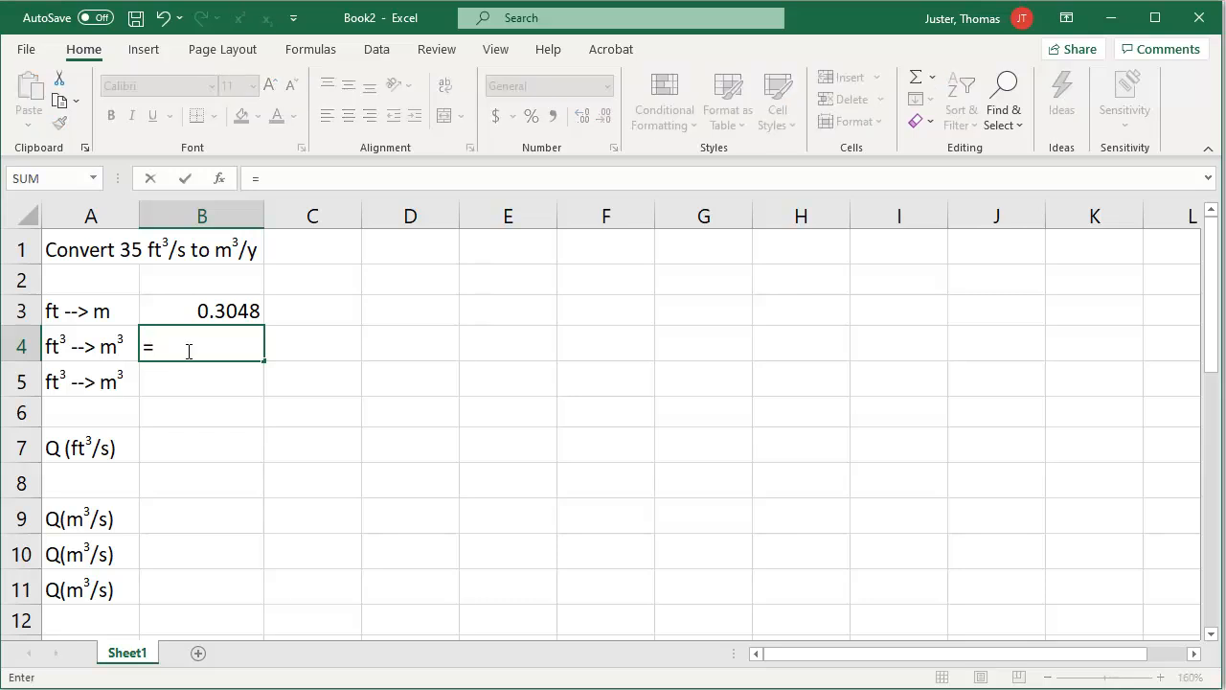
pyautogui.write('convert(1')
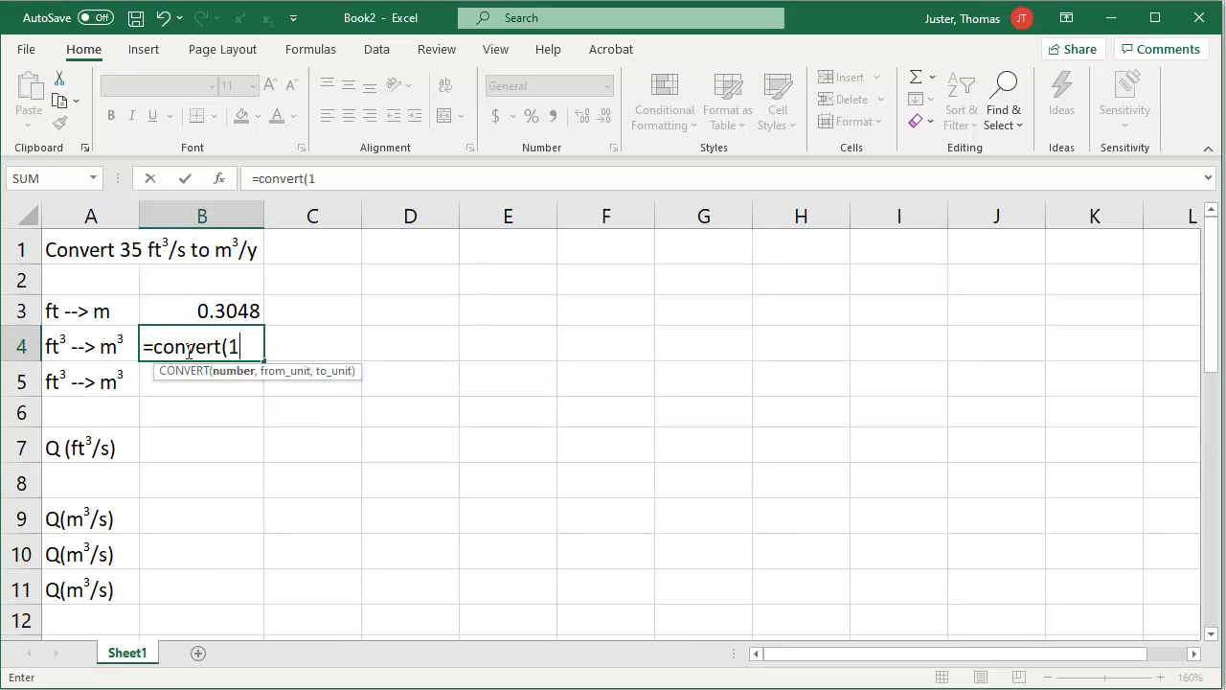
pyautogui.write(',"ft","m')
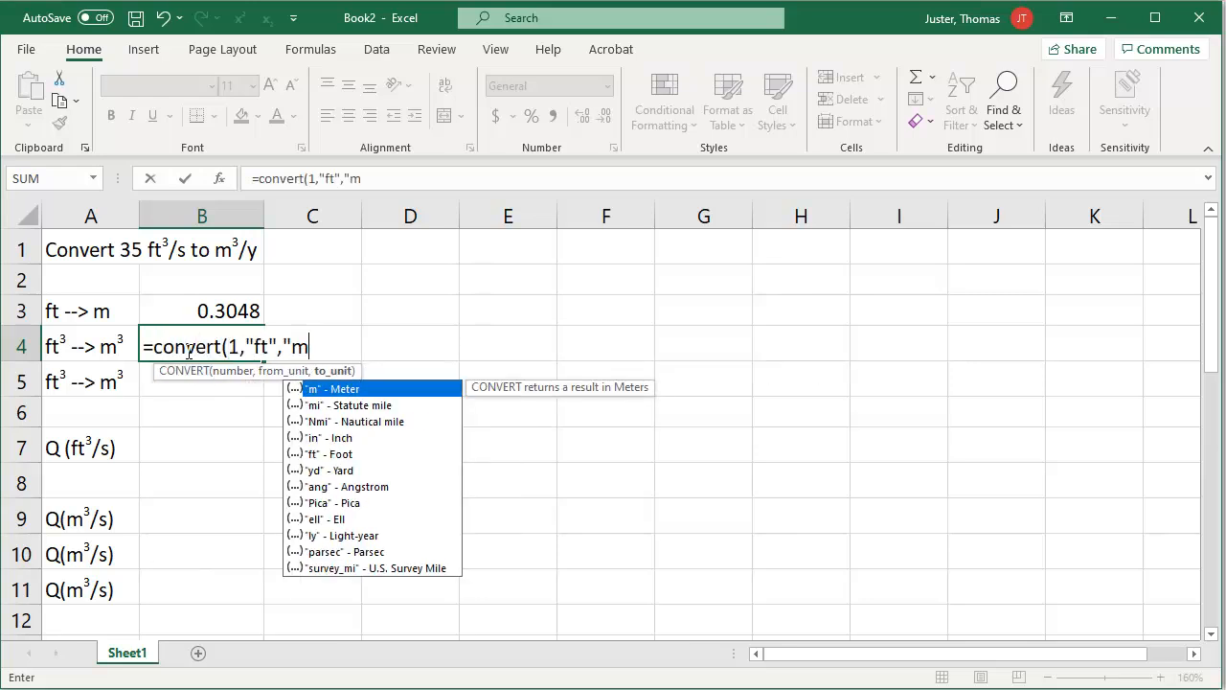
pyautogui.write('")')
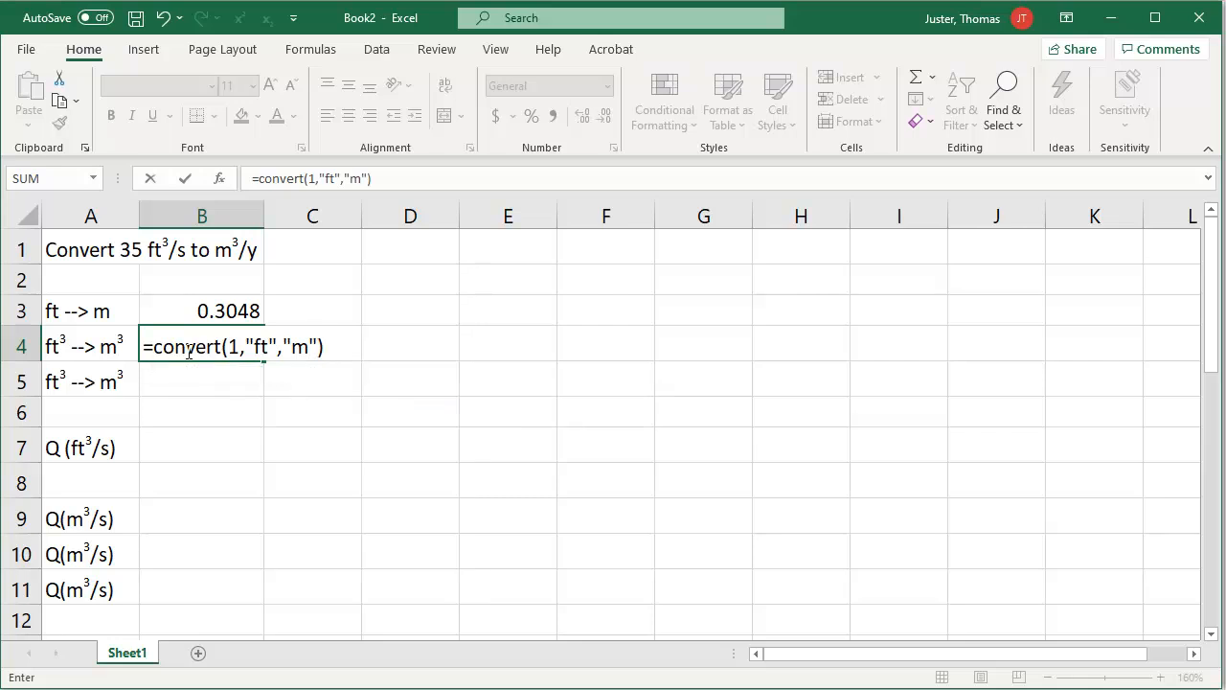
pyautogui.write('^3')
pyautogui.press('Return')
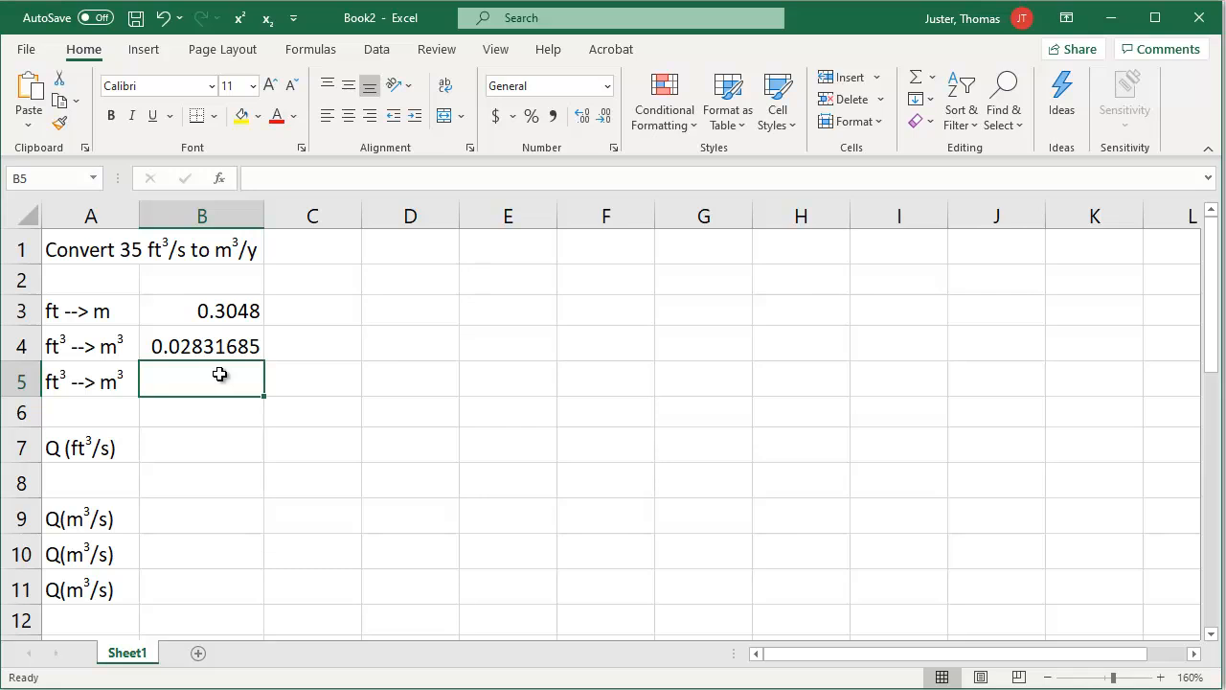
# - Enter the direct volume conversion factor in B5 with the formula =CONVERT(1,"ft^3","m^3")
pyautogui.write('=co')
pyautogui.write('nvert')
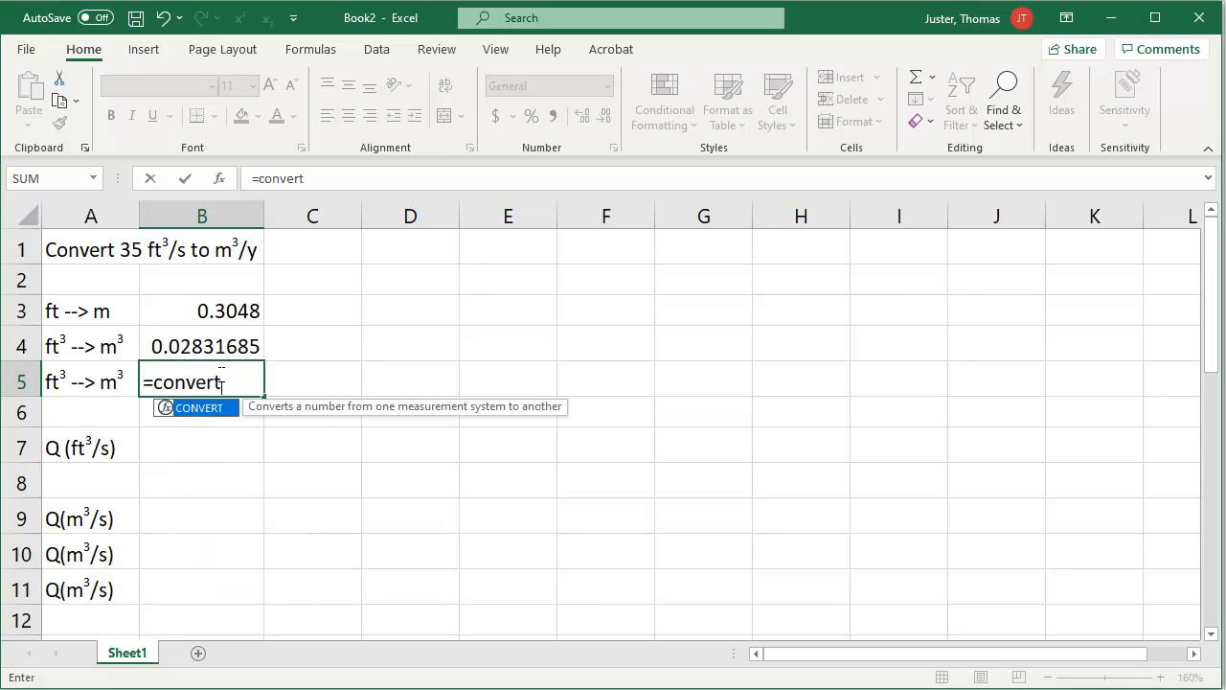
pyautogui.write('(1')
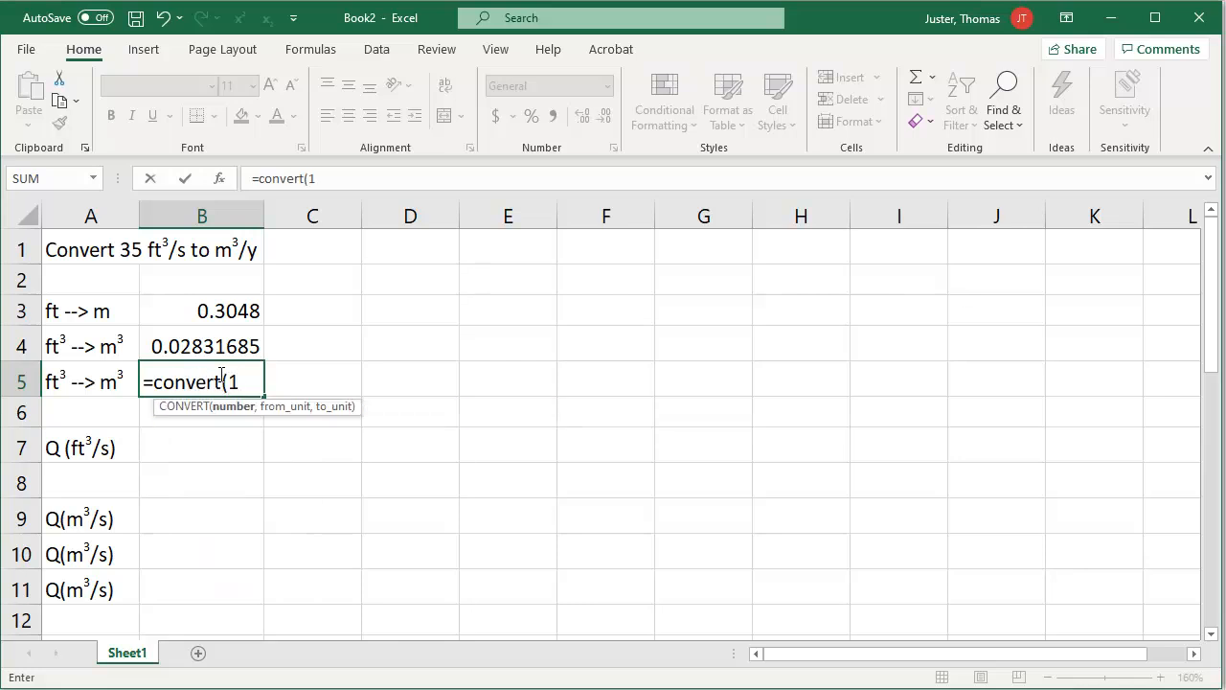
pyautogui.write(',"')
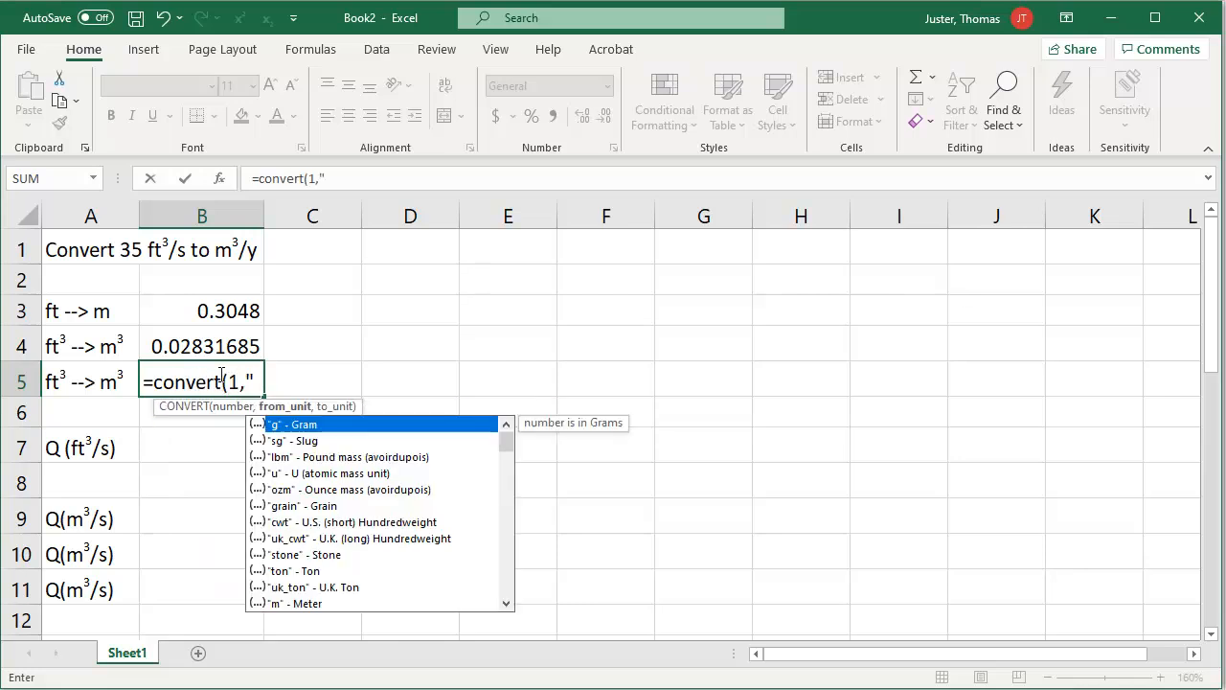
pyautogui.write('ft^3","')
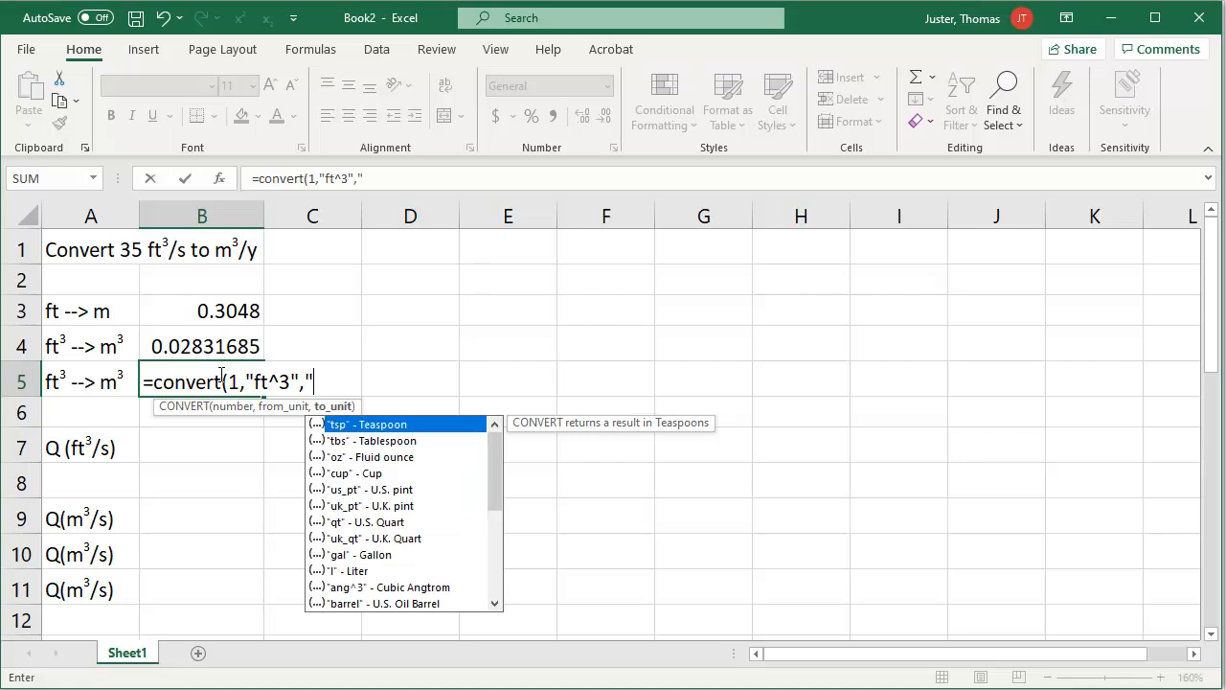
pyautogui.write('m^3"')
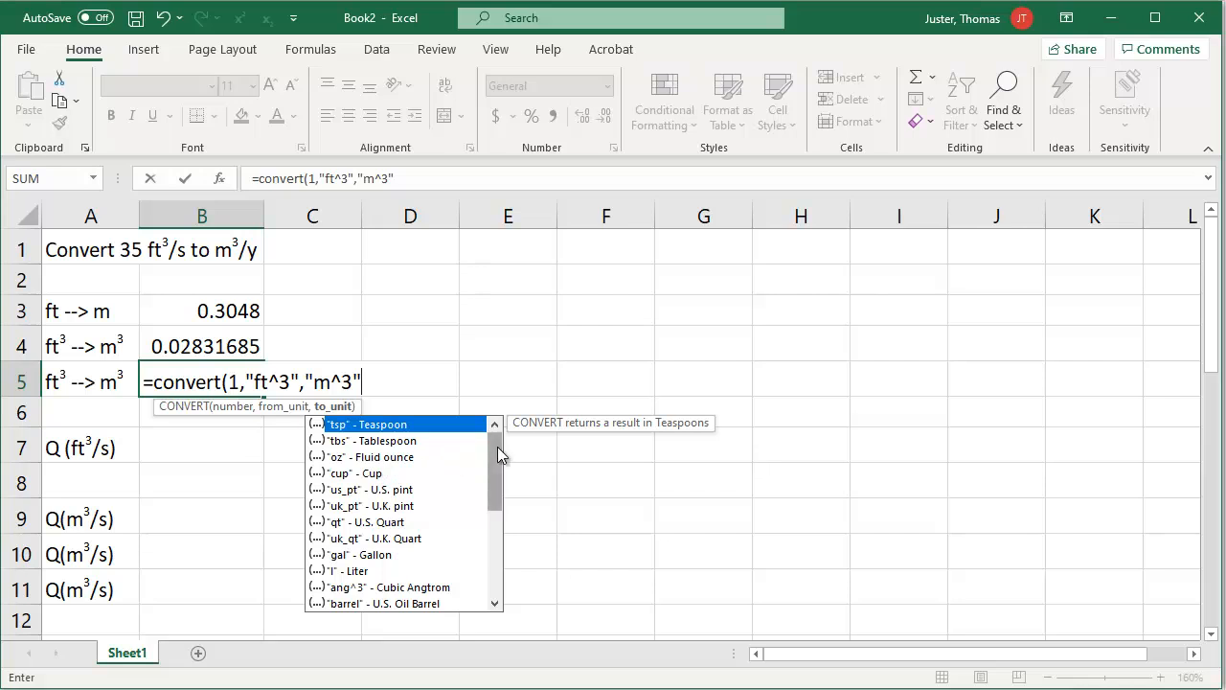
pyautogui.write(')')
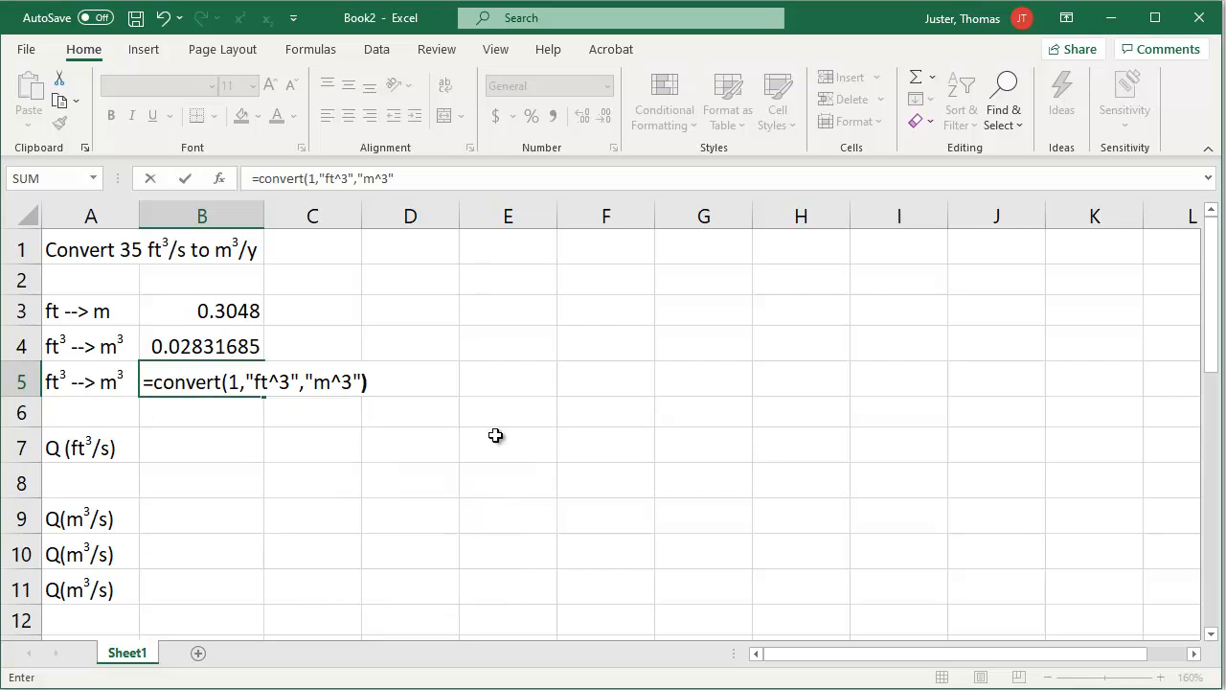
pyautogui.press('Return')
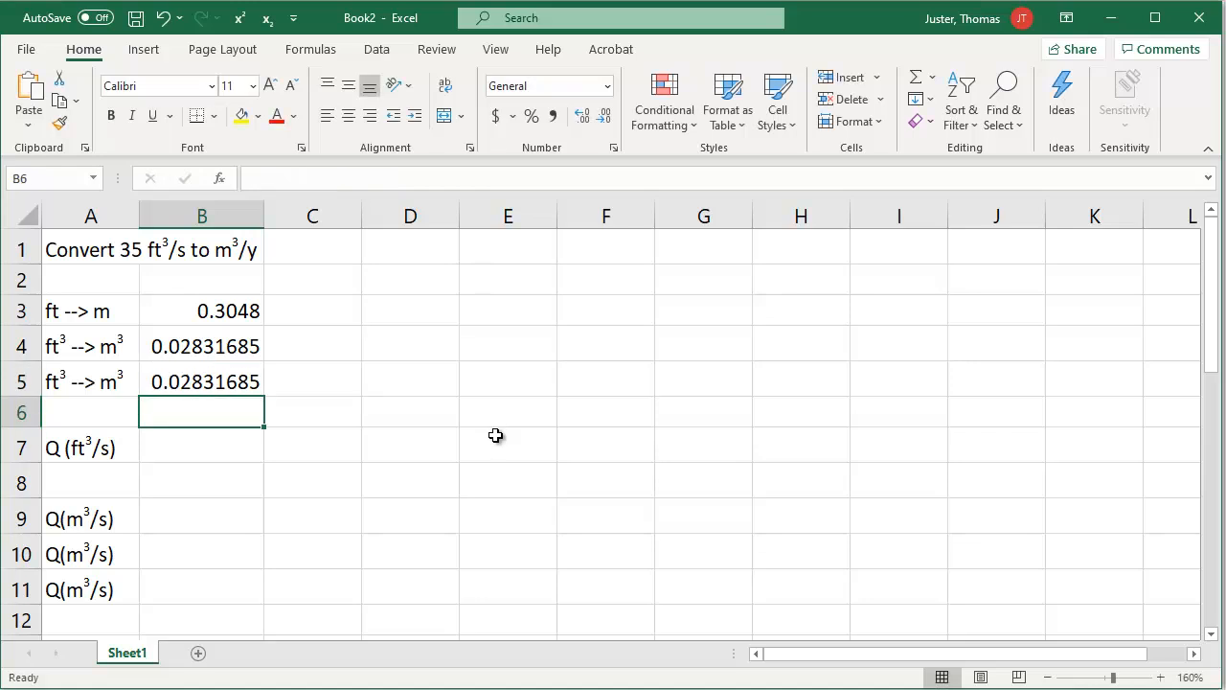
# - Enter the flow rate 35 in B7, beside the Q (ft³/s) label
pyautogui.click(184, 454)
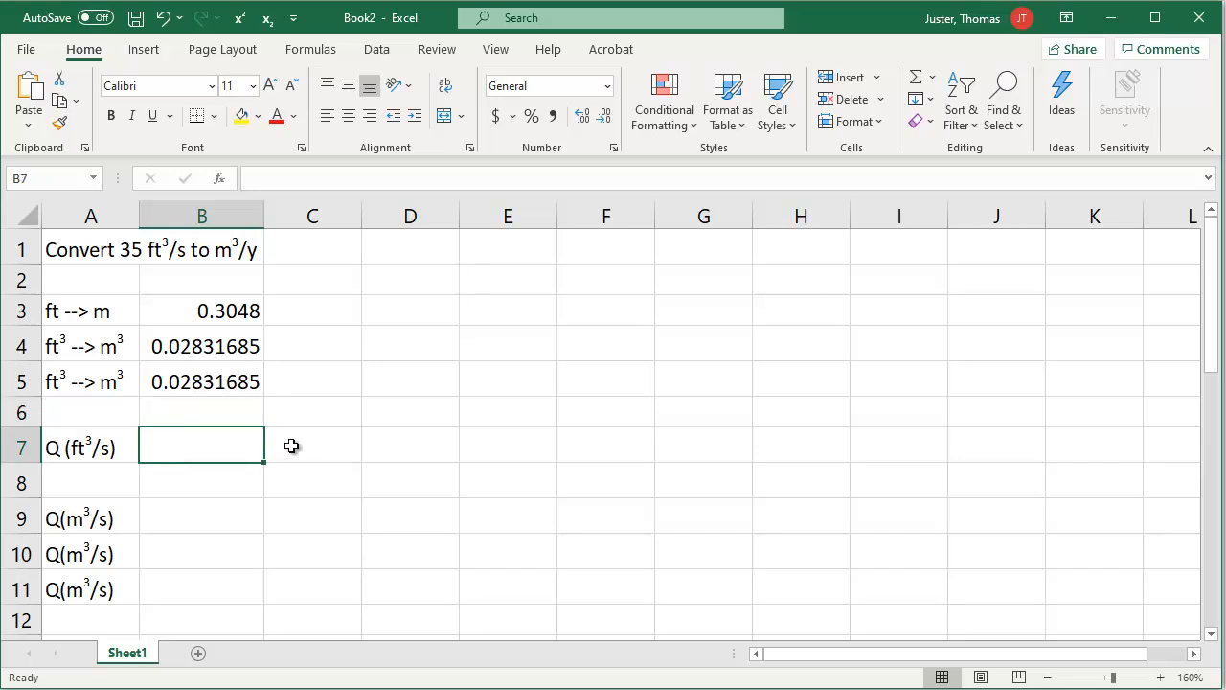
pyautogui.write('35')
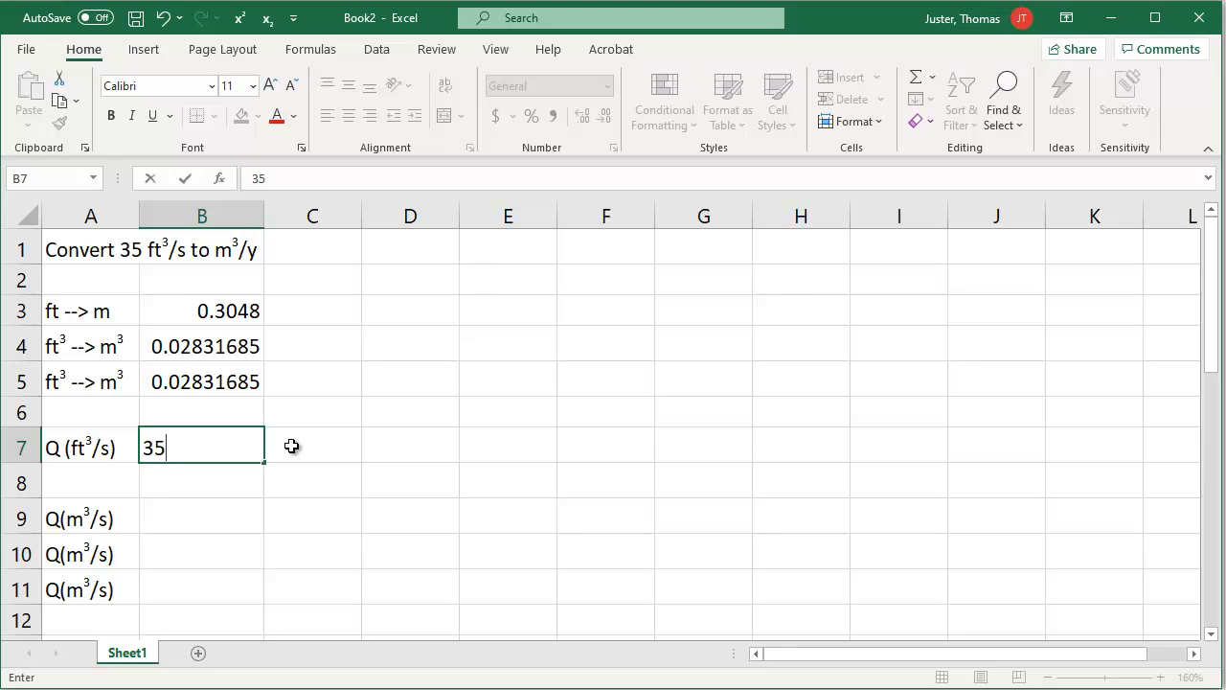
pyautogui.press('Return')
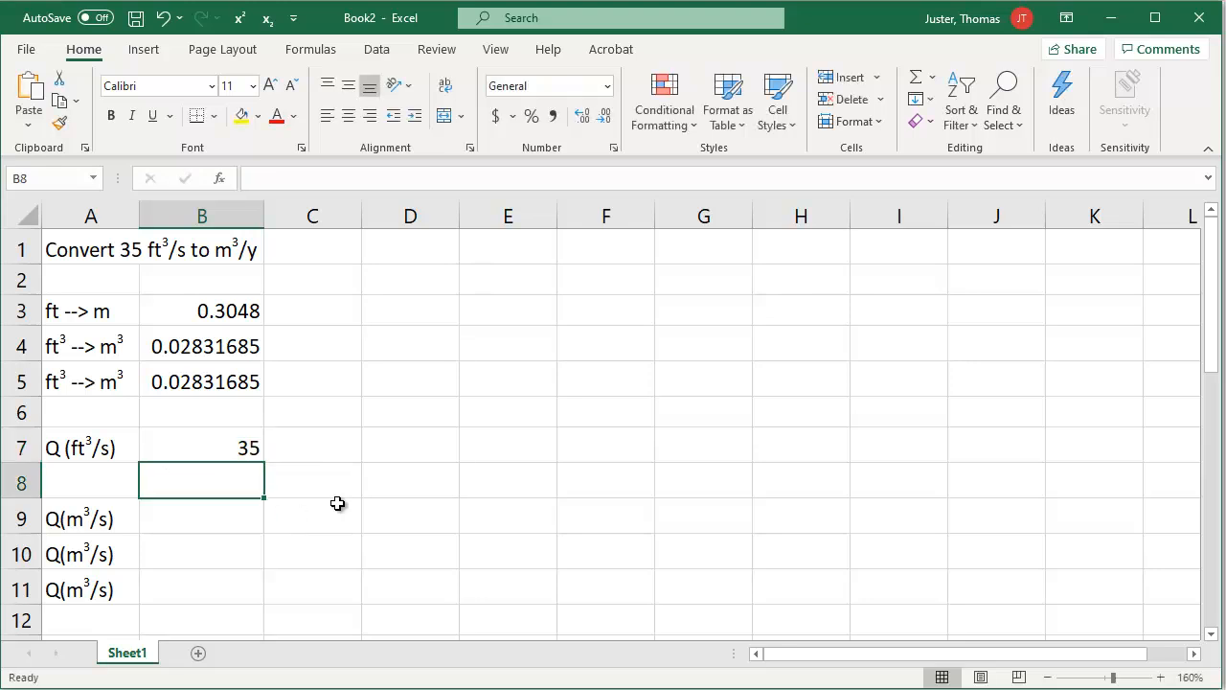
# - Calculate the flow in m³/s in B9 with the formula =B7*CONVERT(1,"ft","m")^3
pyautogui.click(177, 523)
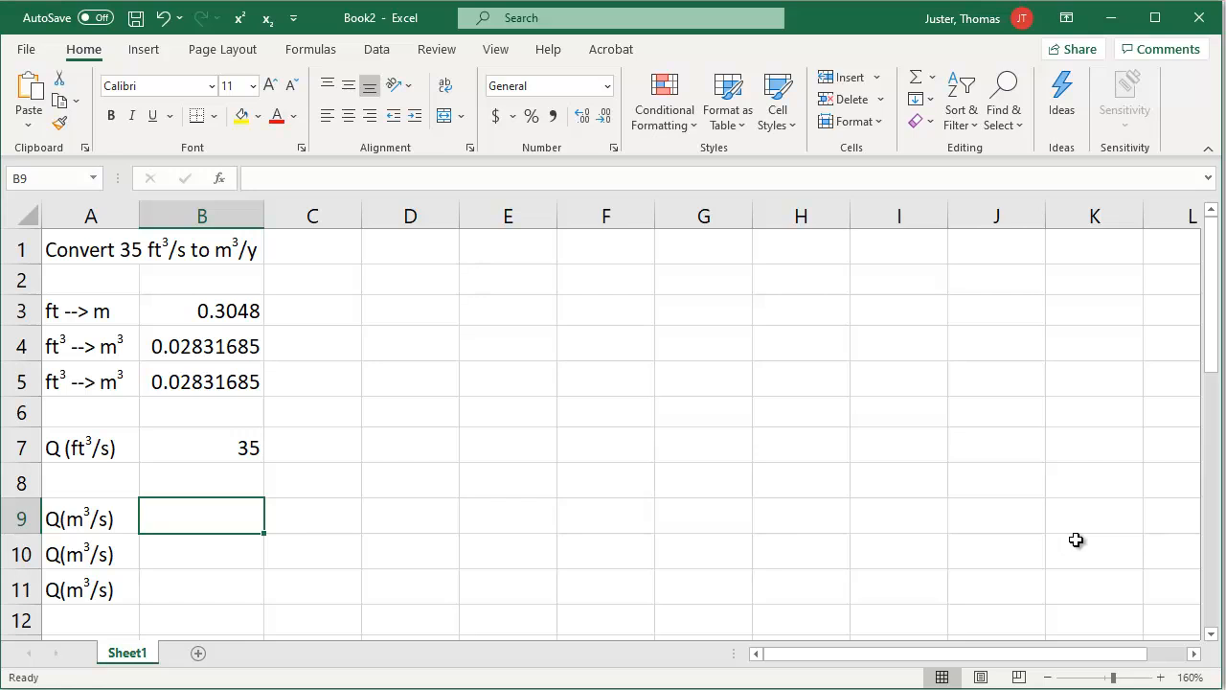
pyautogui.write('=')
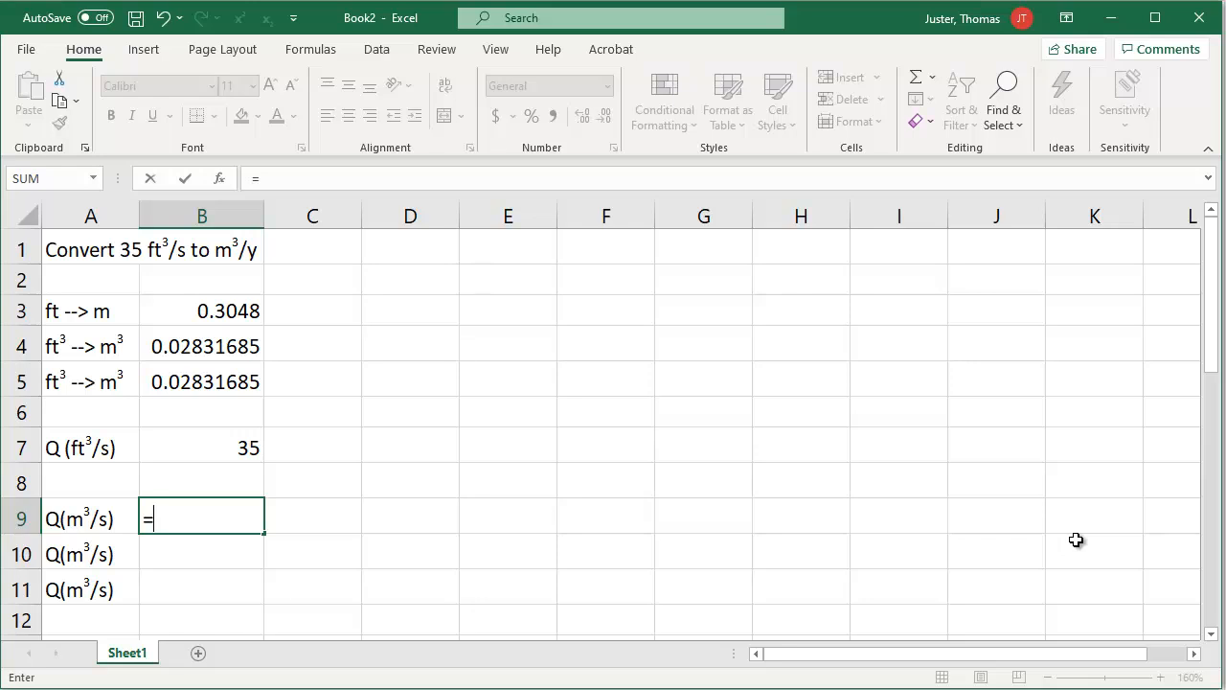
pyautogui.write('b7*')
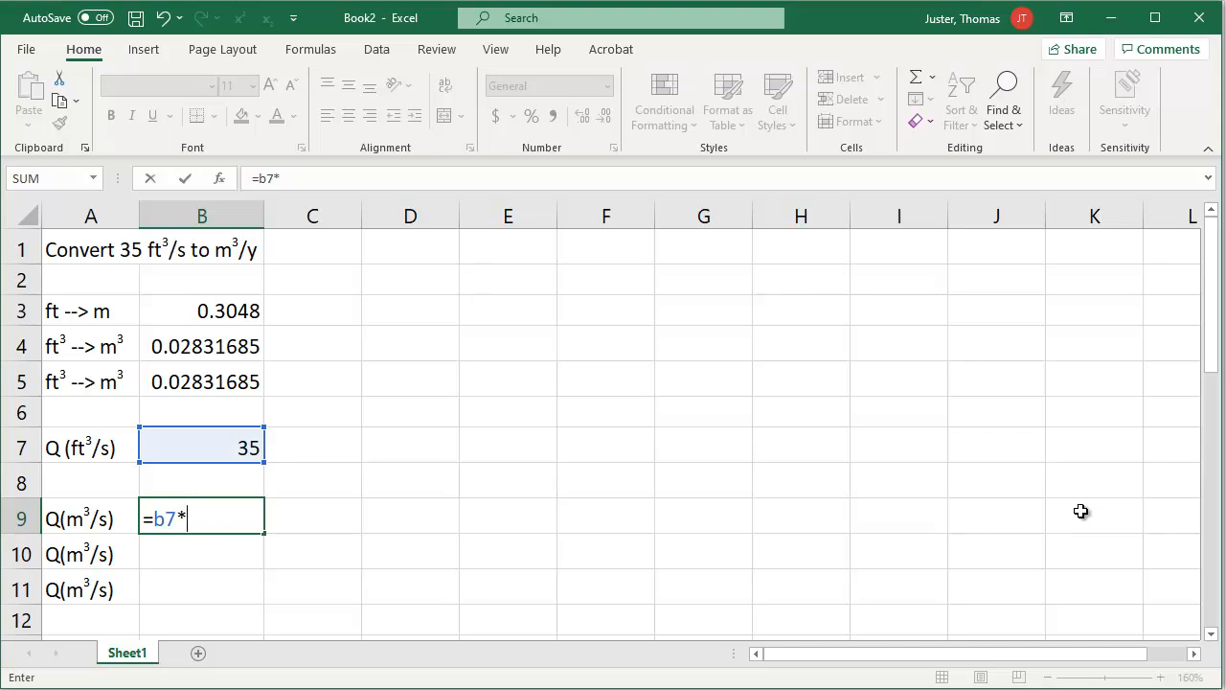
pyautogui.write('convert(1')
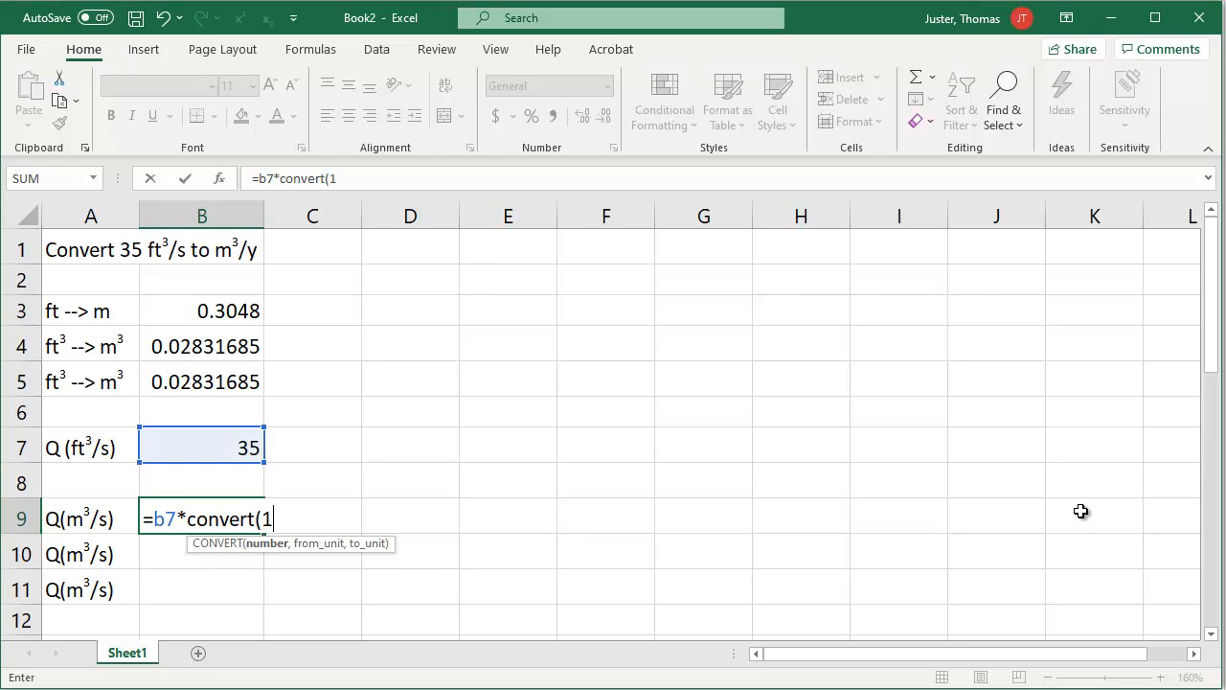
pyautogui.write(',"ft"')
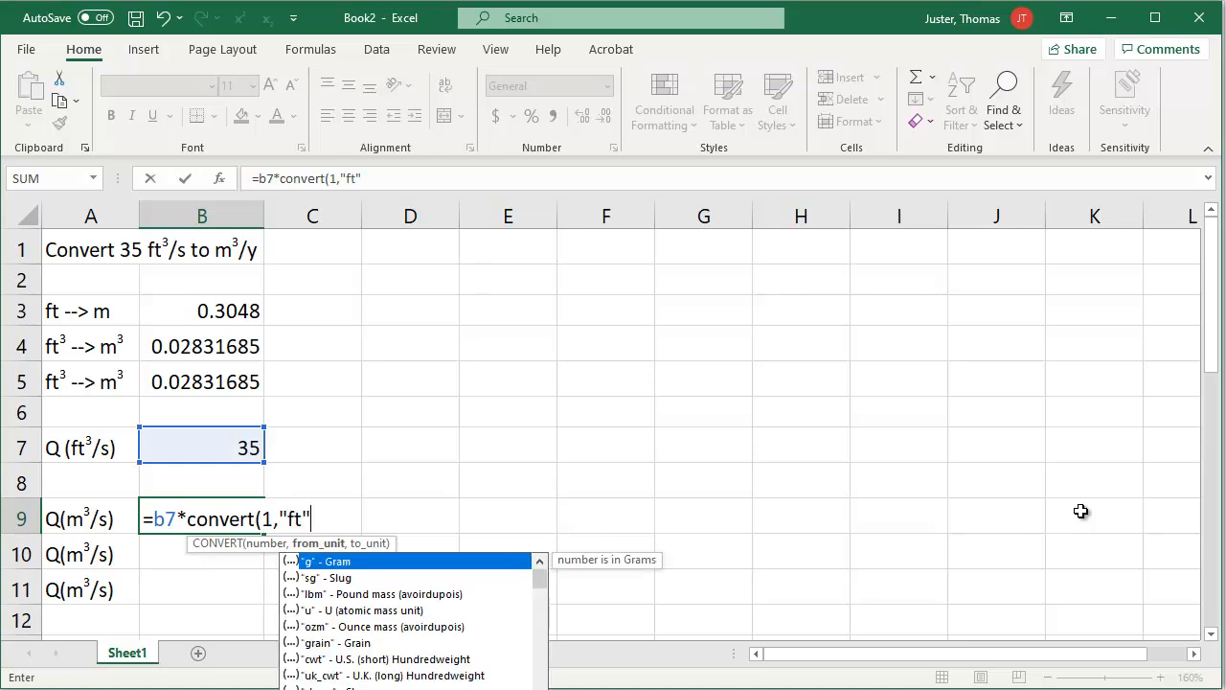
pyautogui.write(',"m")^3')
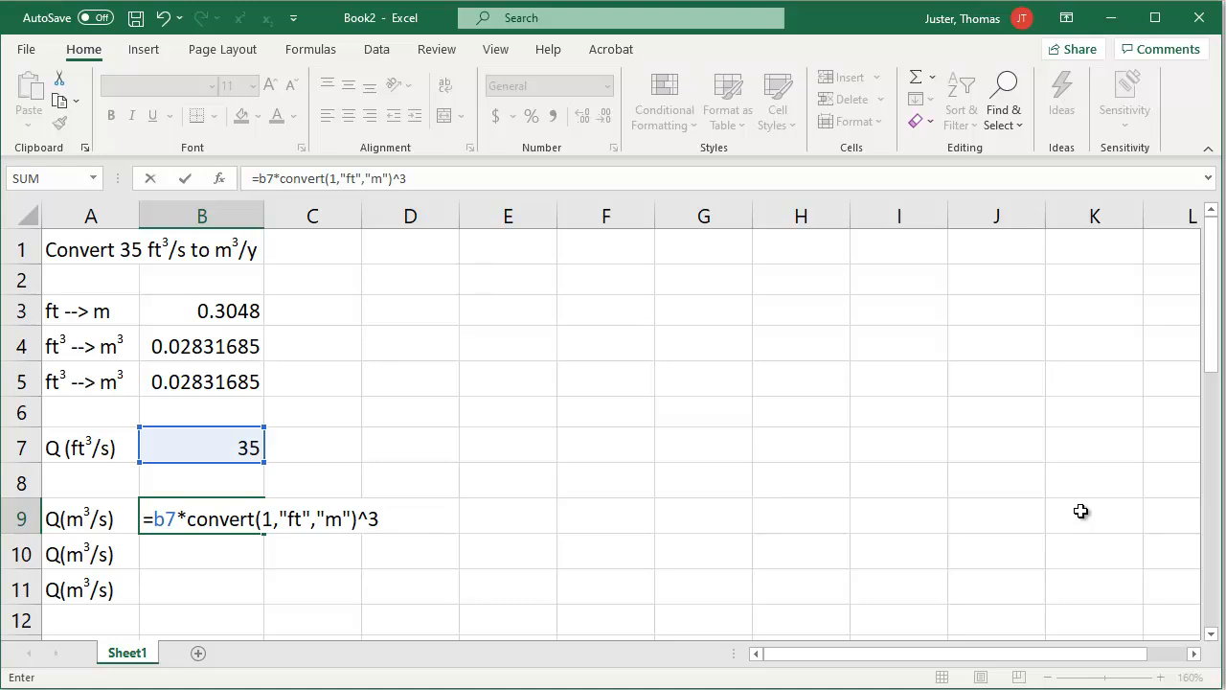
pyautogui.press('Return')
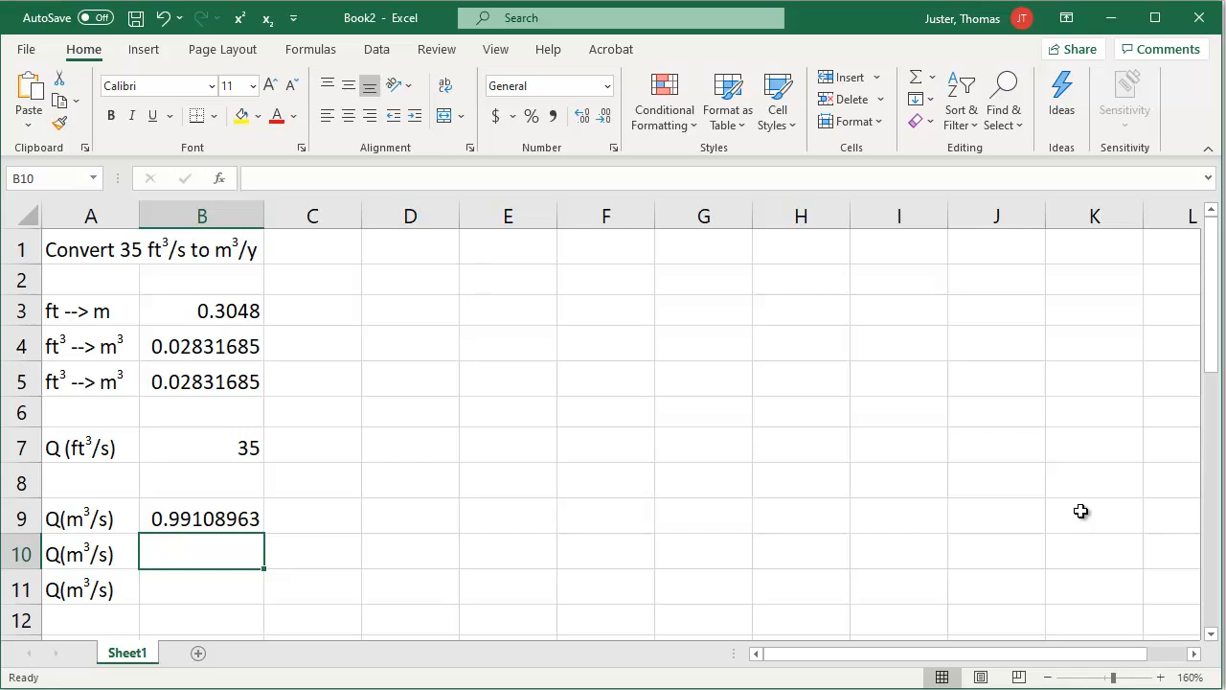
# - Calculate the flow in m³/s in B10 with the formula =B7*CONVERT(1,"ft^3","m^3")
pyautogui.write('=')
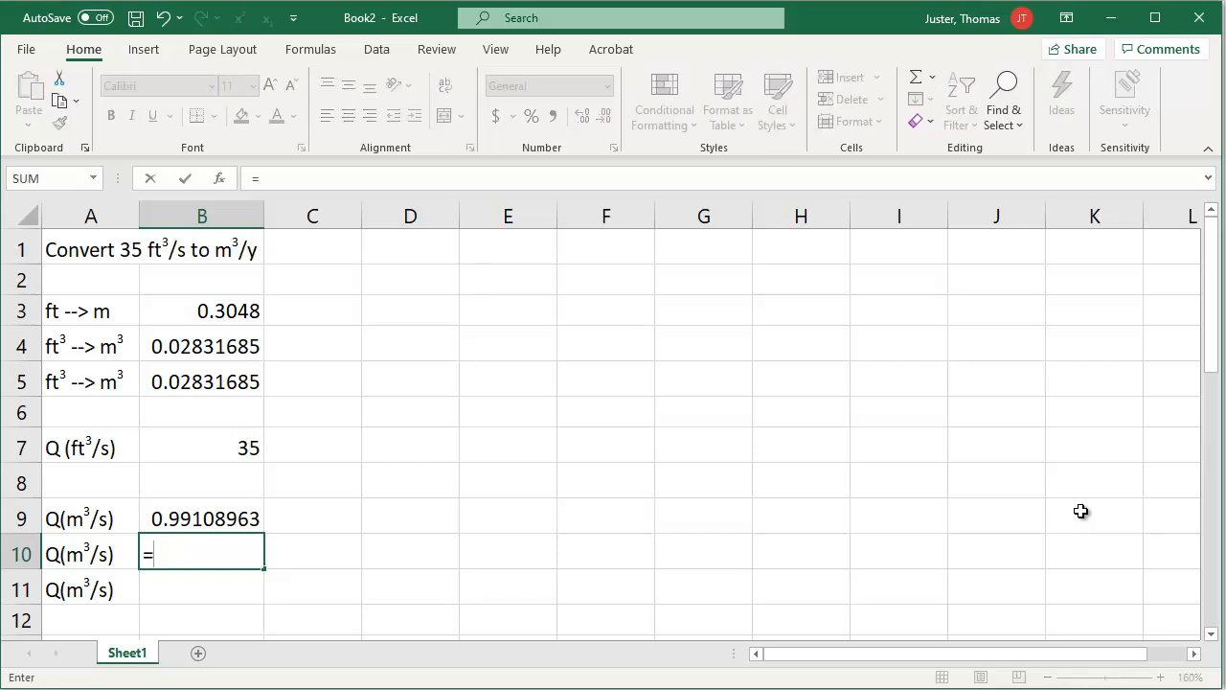
pyautogui.write('b7*conver')
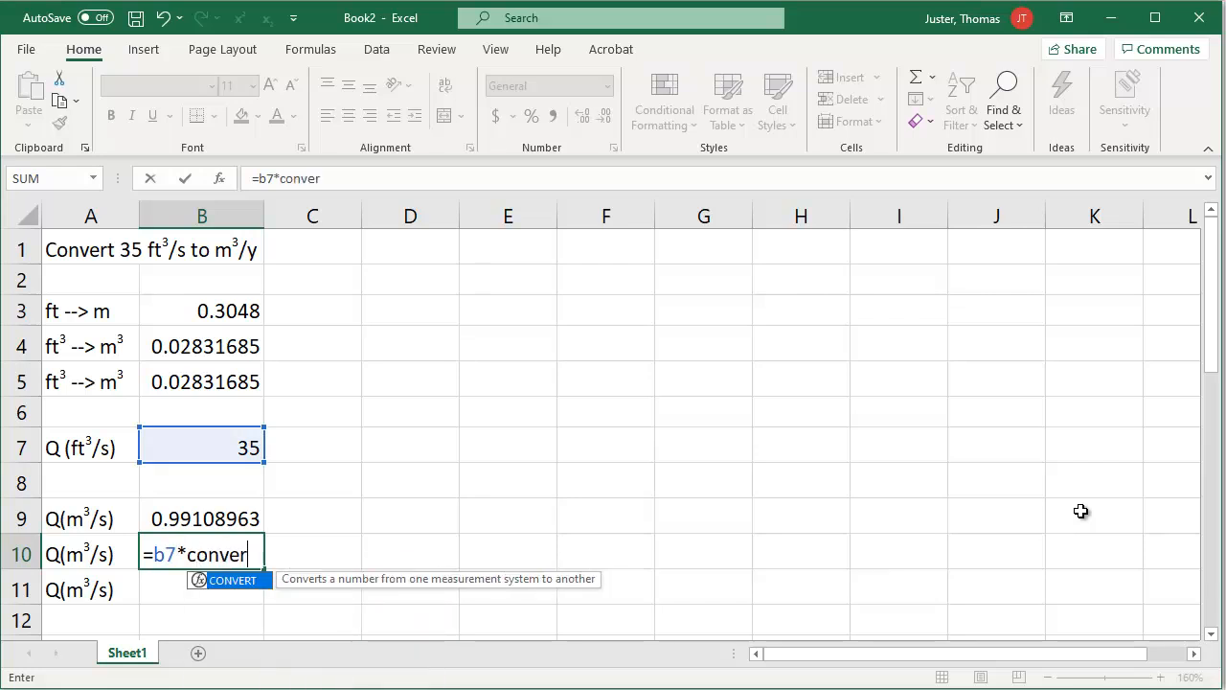
pyautogui.write('t(1,"ft^3"')
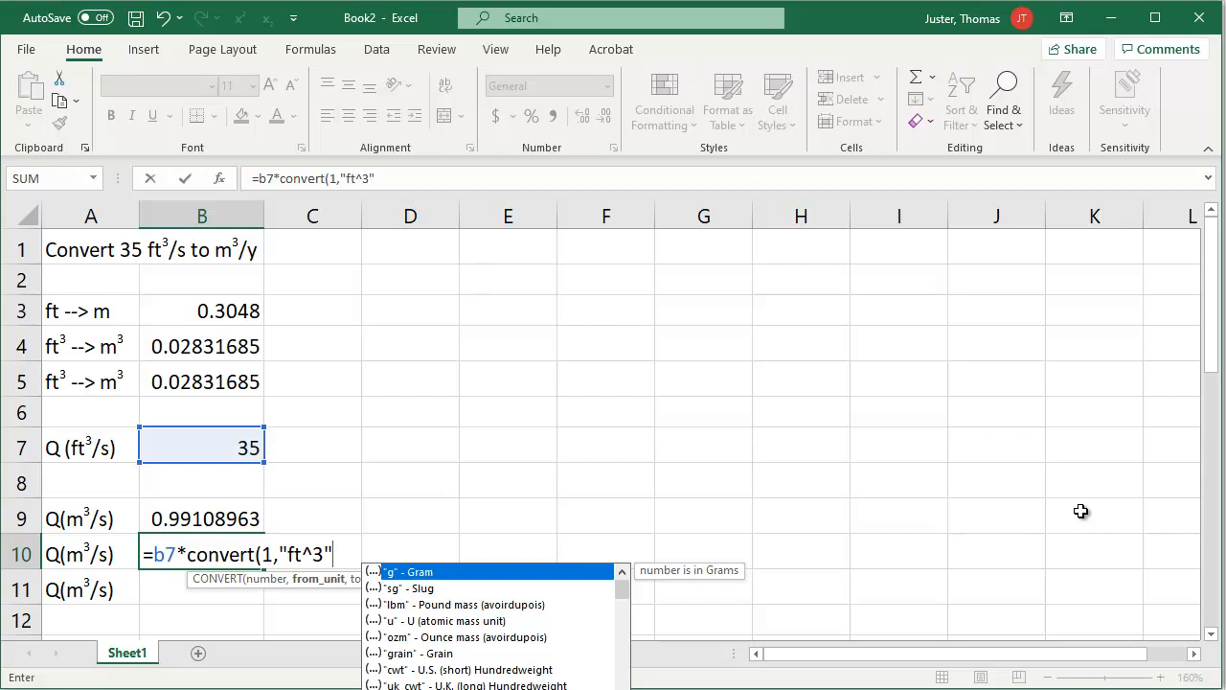
pyautogui.write(',"m')
pyautogui.write('^3"')
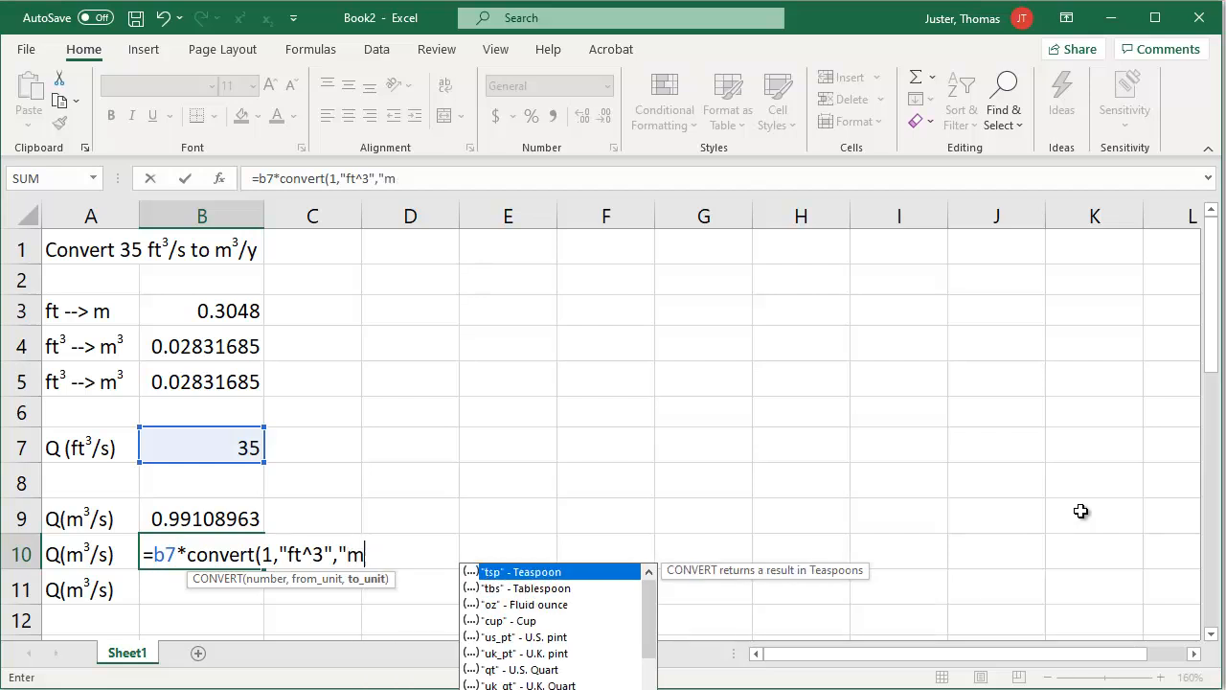
pyautogui.write(')')
pyautogui.press('Return')
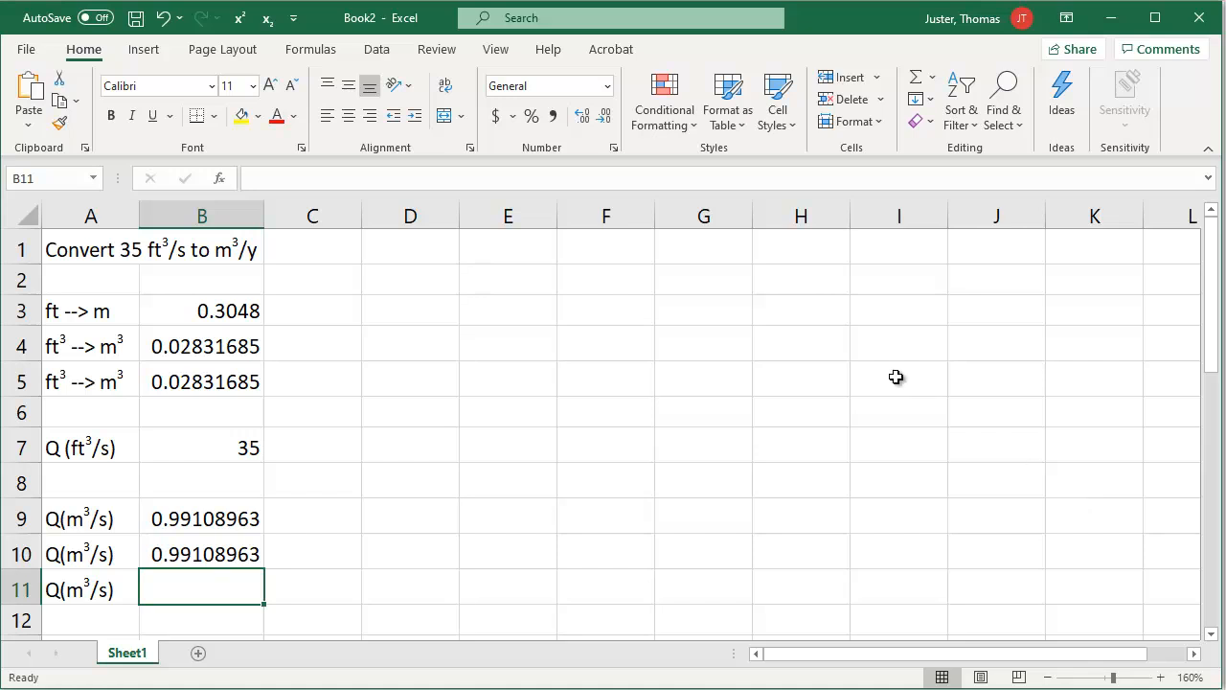
# - Calculate the flow in m³/s in B11 by converting B7 directly with =CONVERT(B7,"ft^3","m^3")
pyautogui.write('=')
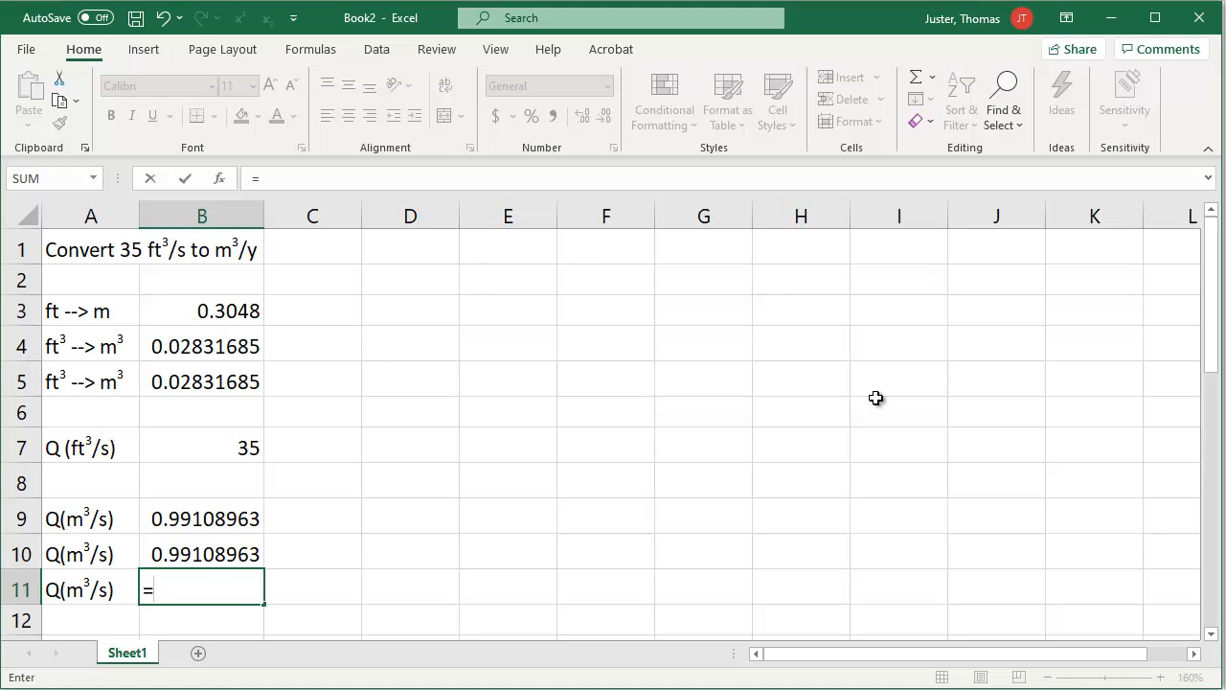
pyautogui.write('convert(')
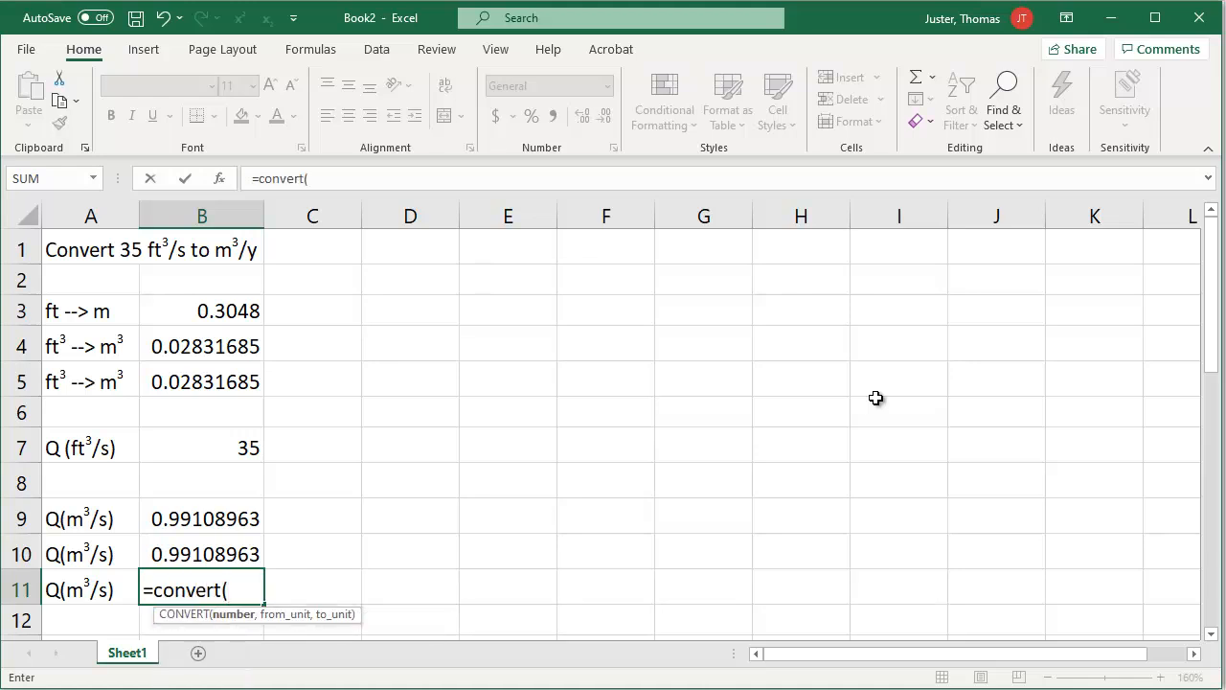
pyautogui.write('b7')
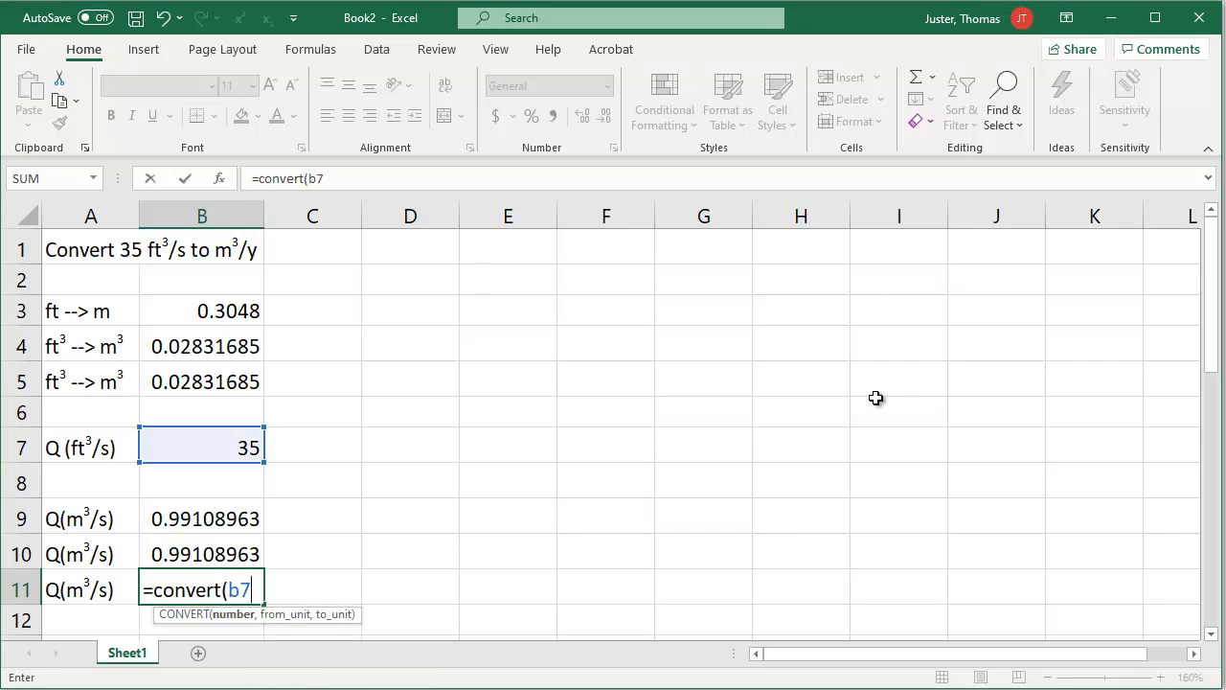
pyautogui.write(',"f')
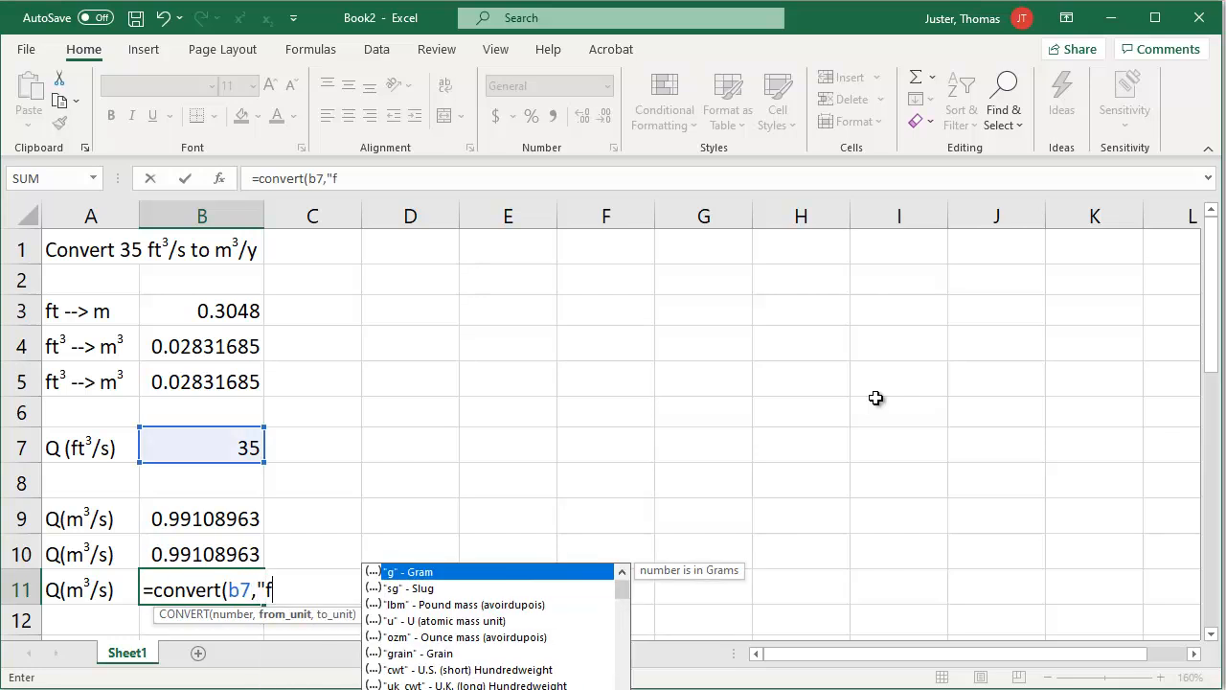
pyautogui.write('t^3","m')
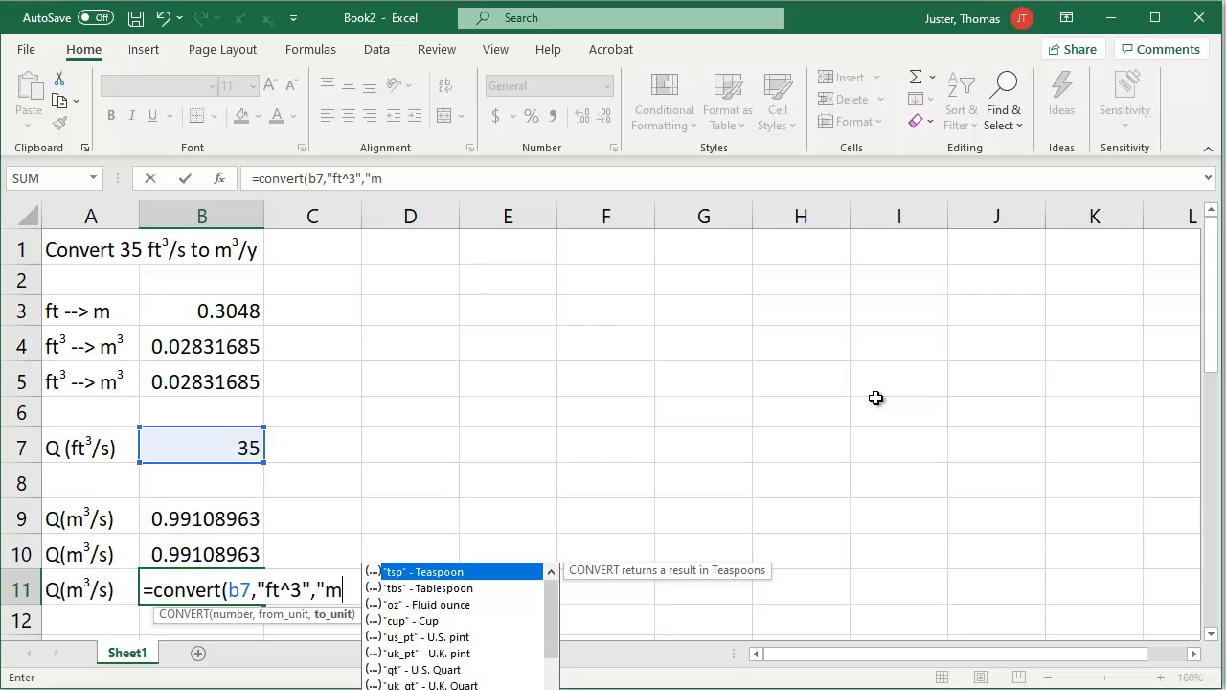
pyautogui.write('^3")')
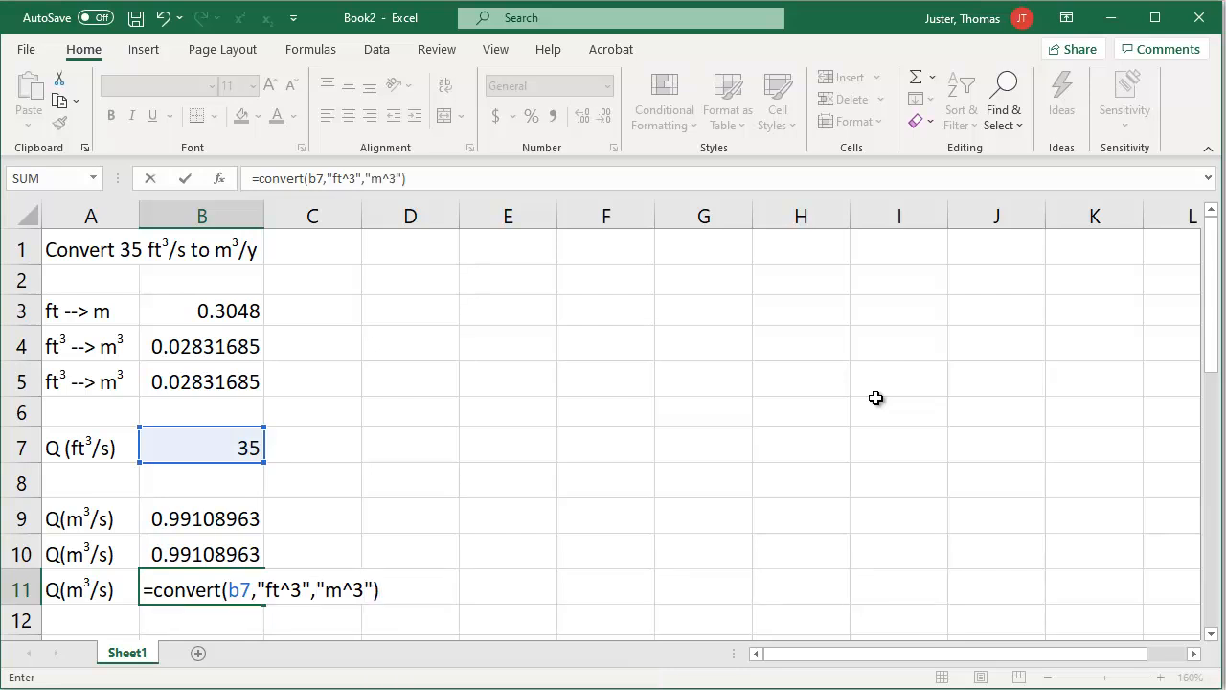
pyautogui.press('Return')
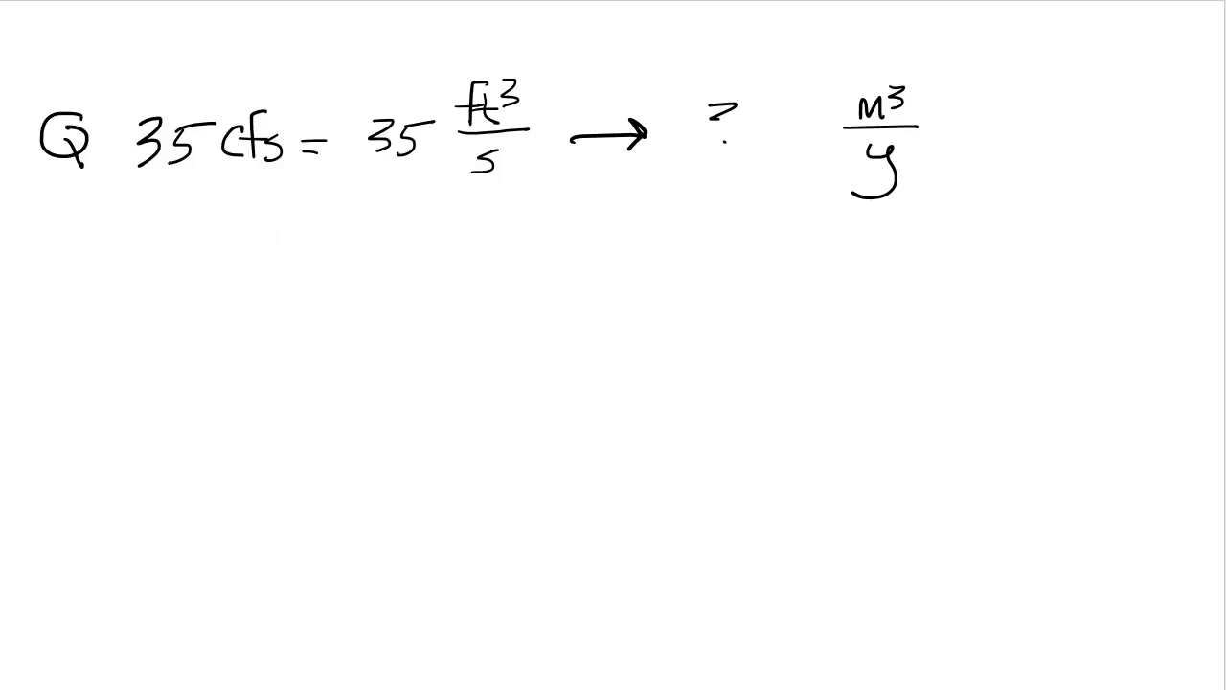
# - Circle the s and y denominators in red and handwrite 35 ft³/s divided by "convert s → y" below them
pyautogui.moveTo(505, 153)
pyautogui.mouseDown()
pyautogui.moveTo(479, 143)
pyautogui.moveTo(499, 186)
pyautogui.moveTo(505, 161)
pyautogui.mouseUp()
pyautogui.moveTo(910, 140)
pyautogui.mouseDown()
pyautogui.moveTo(849, 144)
pyautogui.moveTo(893, 207)
pyautogui.moveTo(914, 143)
pyautogui.mouseUp()
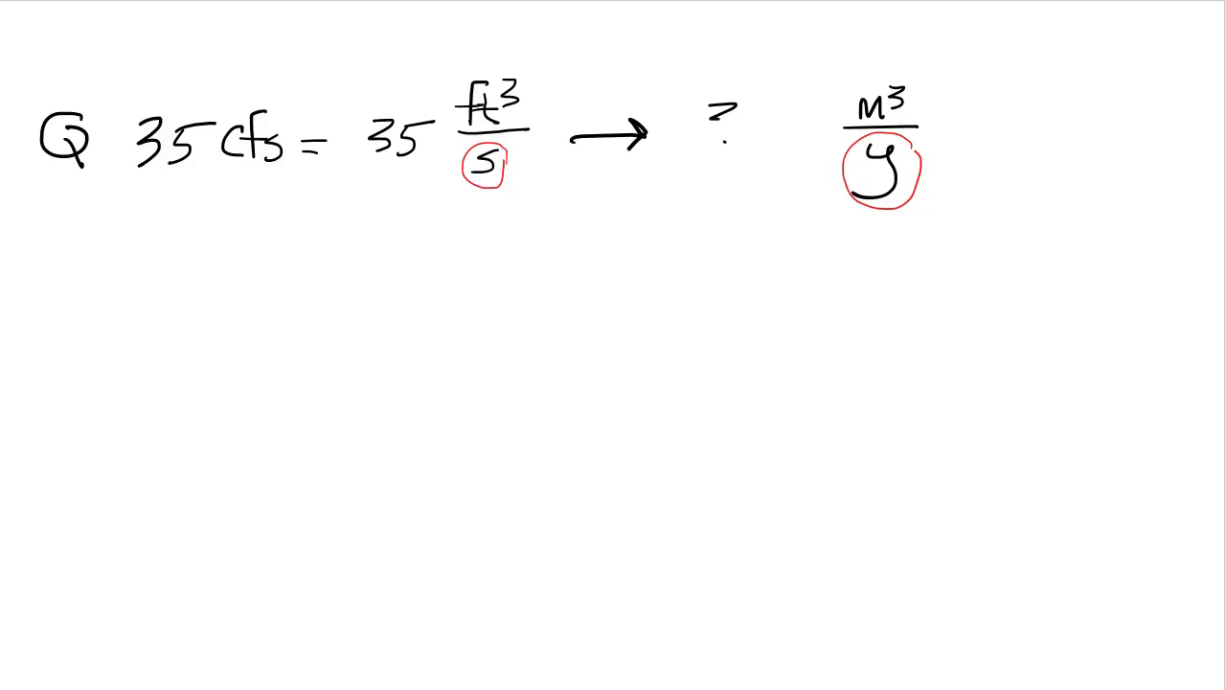
pyautogui.moveTo(182, 313)
pyautogui.mouseDown()
pyautogui.moveTo(200, 324)
pyautogui.moveTo(184, 342)
pyautogui.moveTo(203, 343)
pyautogui.moveTo(234, 315)
pyautogui.moveTo(253, 327)
pyautogui.moveTo(287, 313)
pyautogui.mouseUp()
pyautogui.moveTo(245, 330)
pyautogui.mouseDown()
pyautogui.moveTo(290, 328)
pyautogui.moveTo(262, 353)
pyautogui.mouseUp()
pyautogui.moveTo(140, 381); pyautogui.dragTo(331, 376)
pyautogui.moveTo(123, 427)
pyautogui.mouseDown()
pyautogui.moveTo(165, 446)
pyautogui.moveTo(228, 432)
pyautogui.moveTo(232, 452)
pyautogui.moveTo(241, 436)
pyautogui.mouseUp()
pyautogui.moveTo(276, 426); pyautogui.dragTo(263, 442)
pyautogui.moveTo(296, 433)
pyautogui.mouseDown()
pyautogui.moveTo(324, 433)
pyautogui.moveTo(311, 441)
pyautogui.mouseUp()
pyautogui.moveTo(333, 430); pyautogui.dragTo(318, 458)
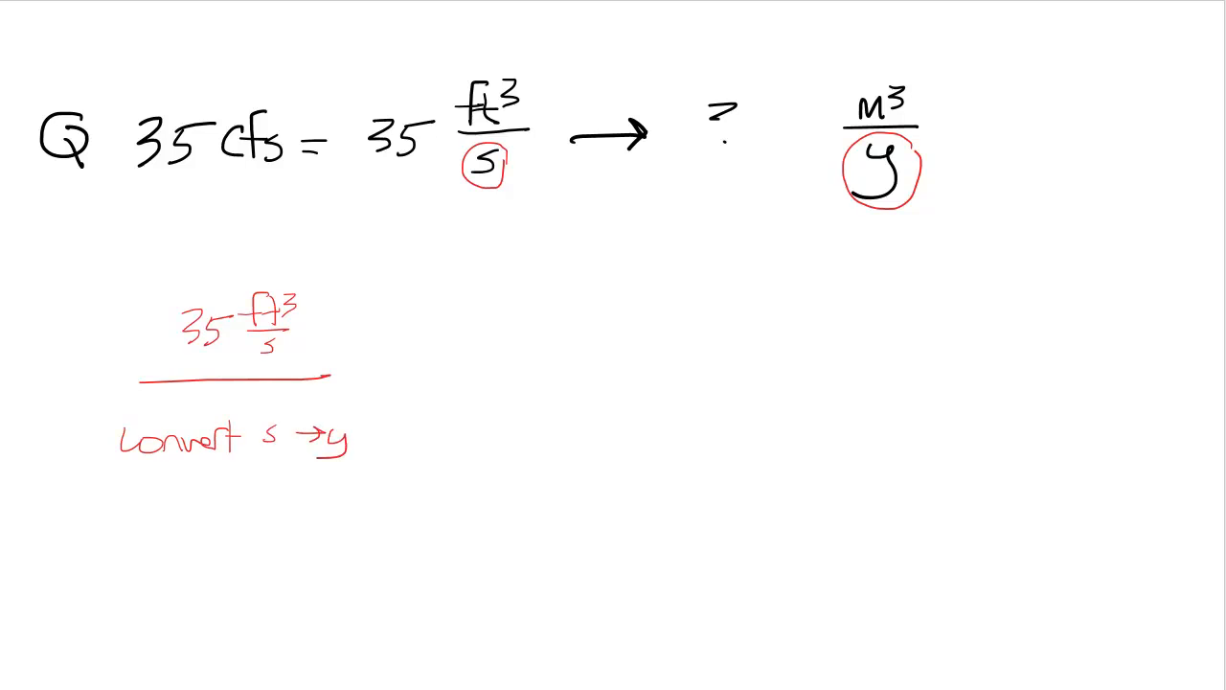
# - Switch to Excel and clear the existing result in B13, beside the Q(m³/y) label
pyautogui.hotkey('alt', 'Tab')
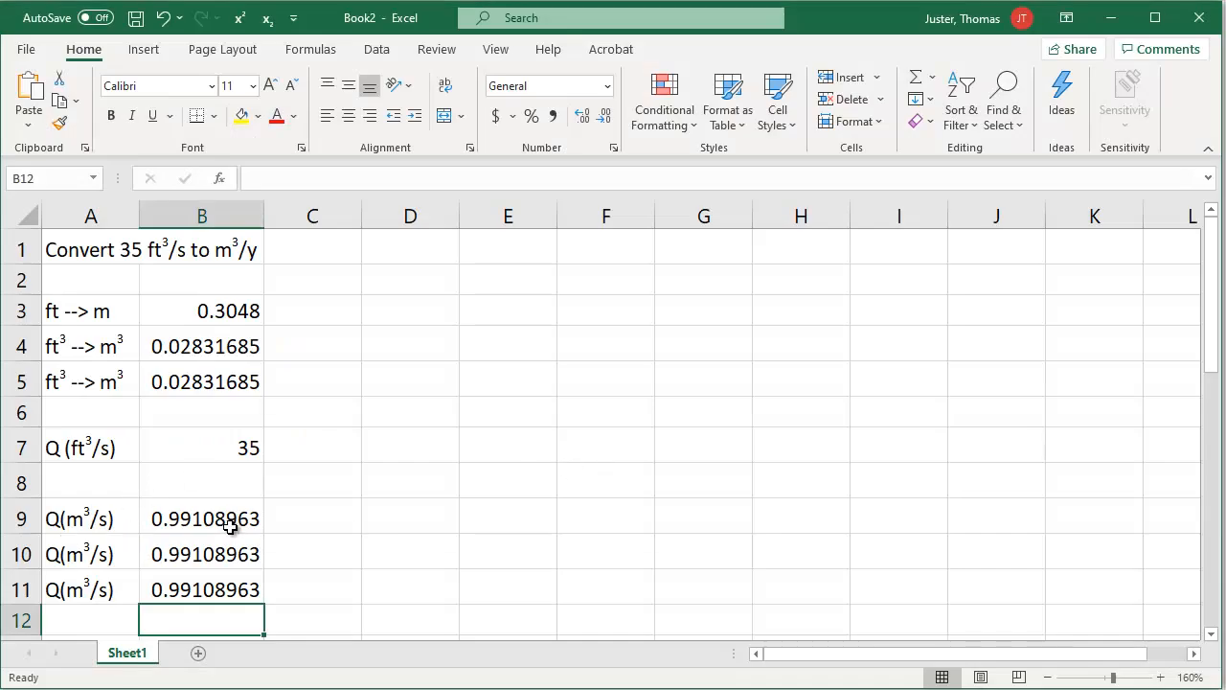
pyautogui.click(465, 467)
pyautogui.scroll(-2, 465, 466)
pyautogui.scroll(-2, 466, 464)
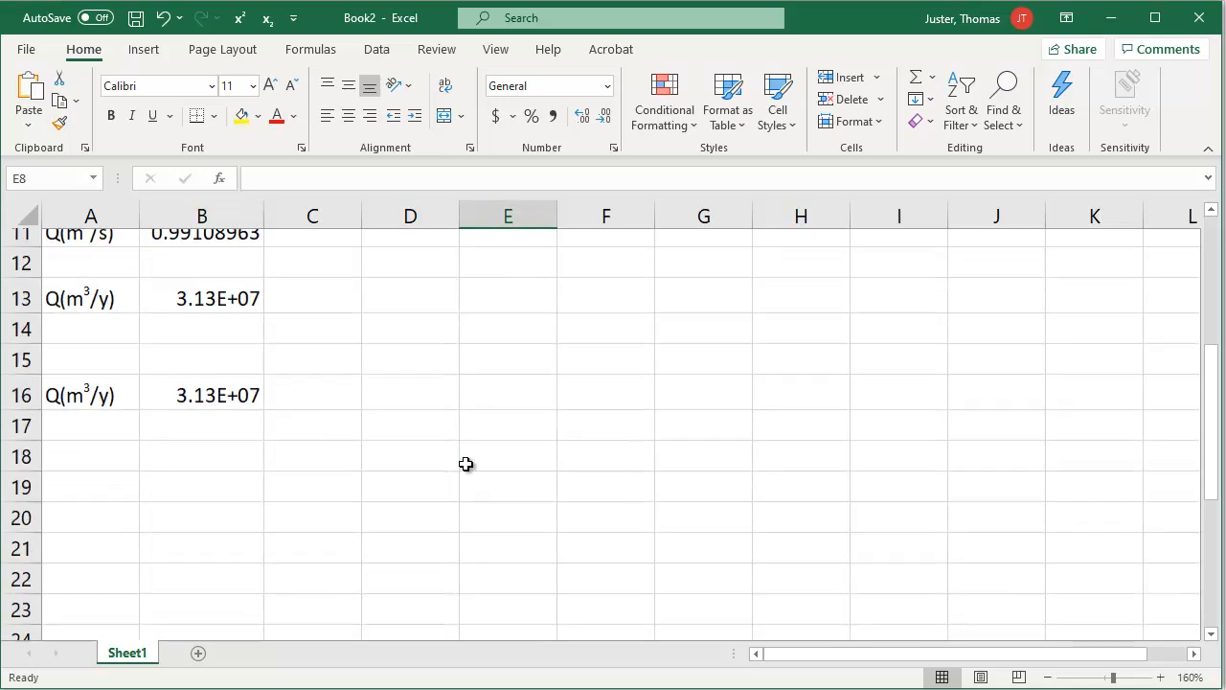
pyautogui.scroll(1, 466, 464)
pyautogui.scroll(2, 465, 463)
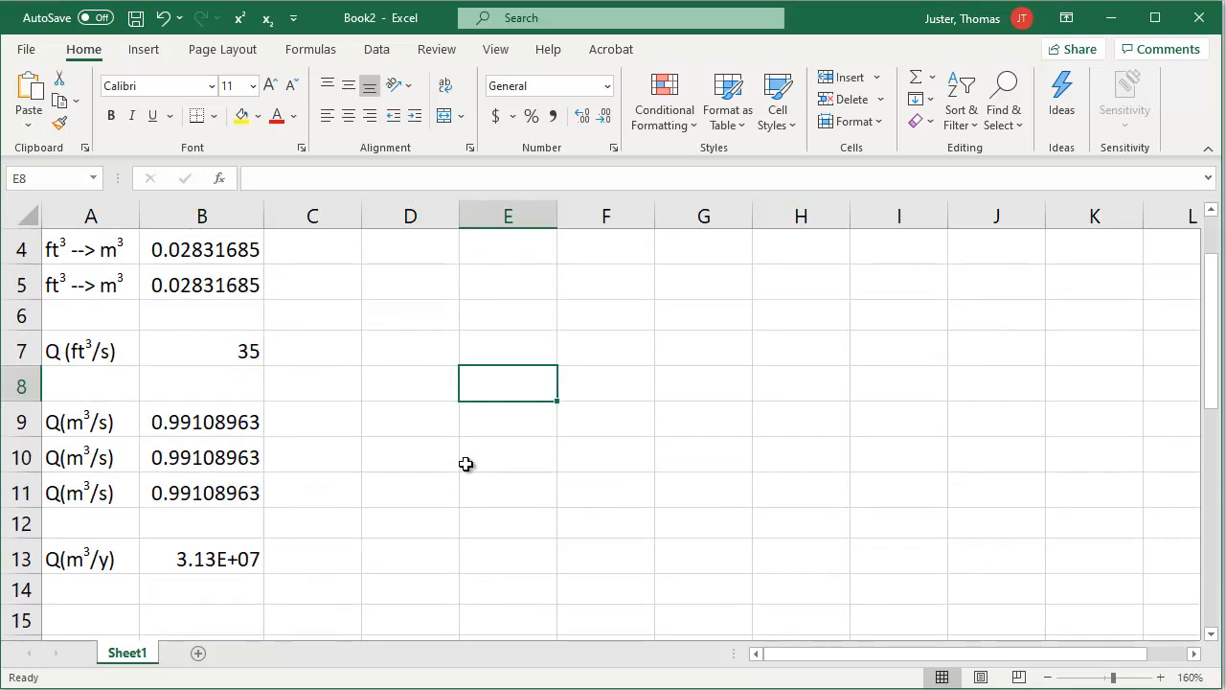
pyautogui.click(188, 542)
pyautogui.press('Delete')
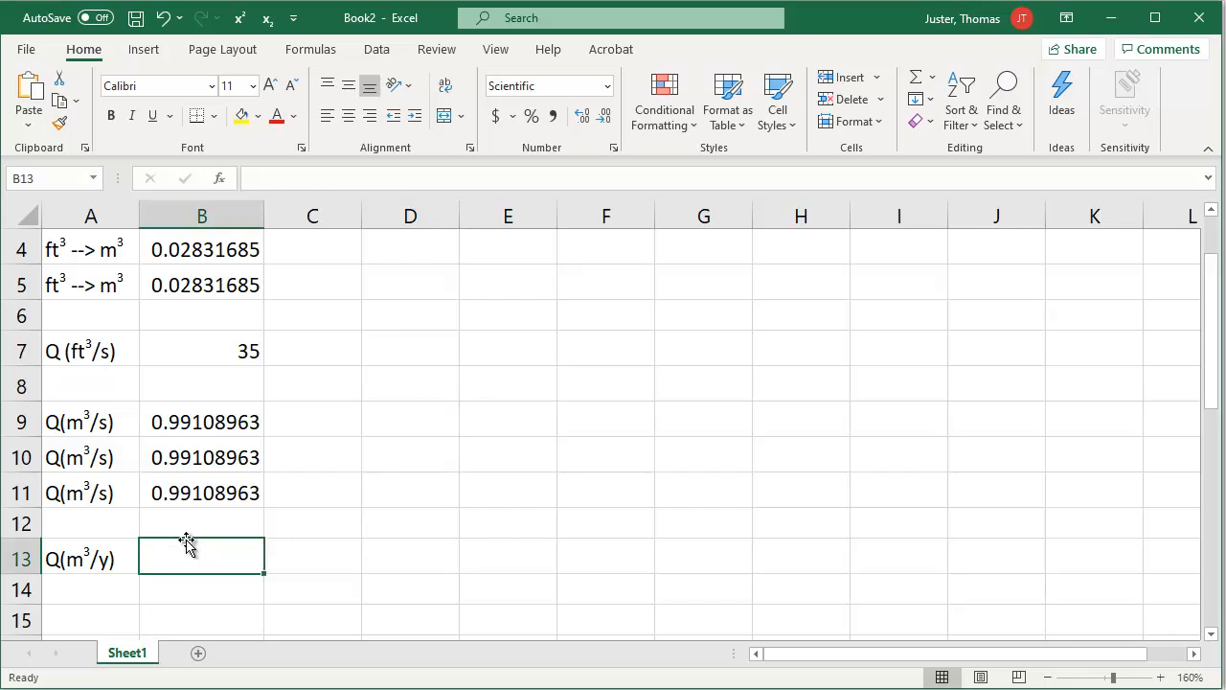
# - Calculate the yearly flow in B13 from the m³/s result with the formula =B11/CONVERT(1,"s","yr")
pyautogui.moveTo(225, 424); pyautogui.dragTo(225, 482)
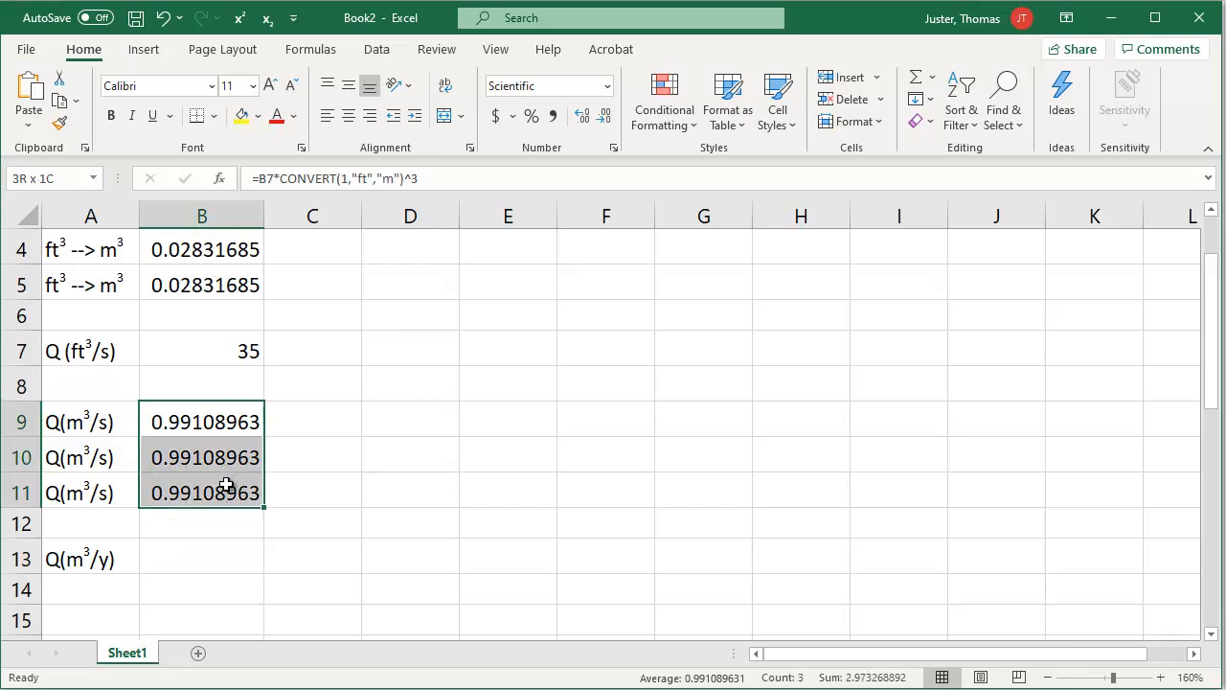
pyautogui.click(202, 561)
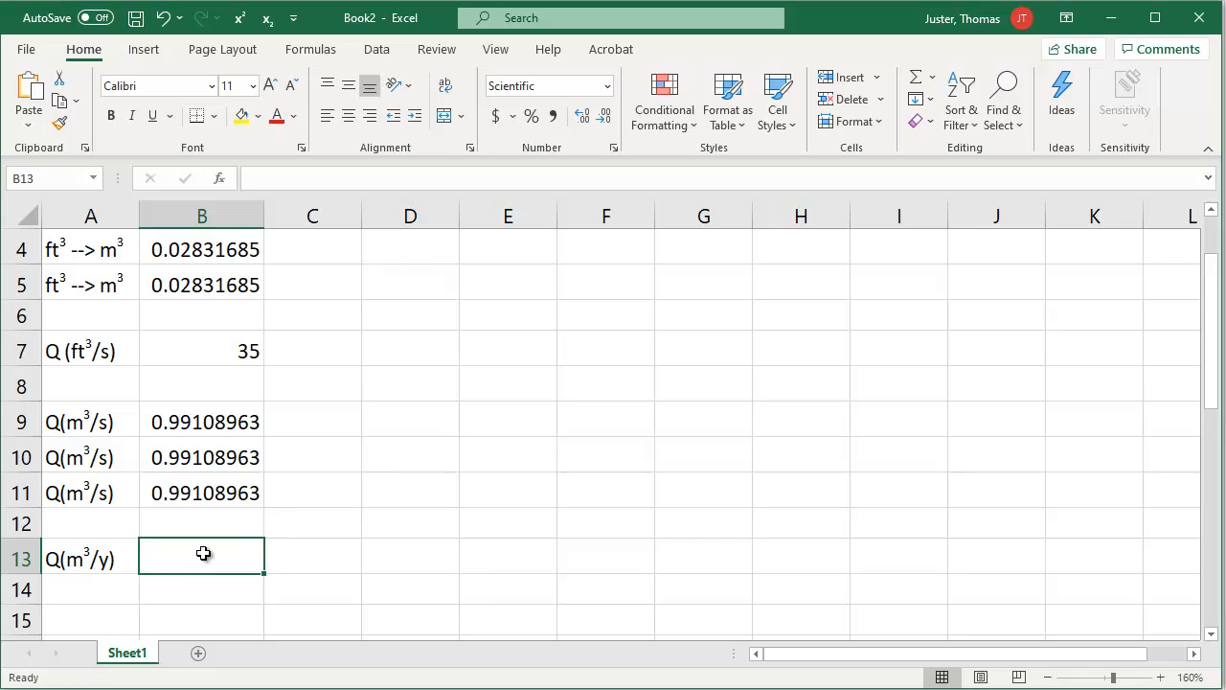
pyautogui.write('=')
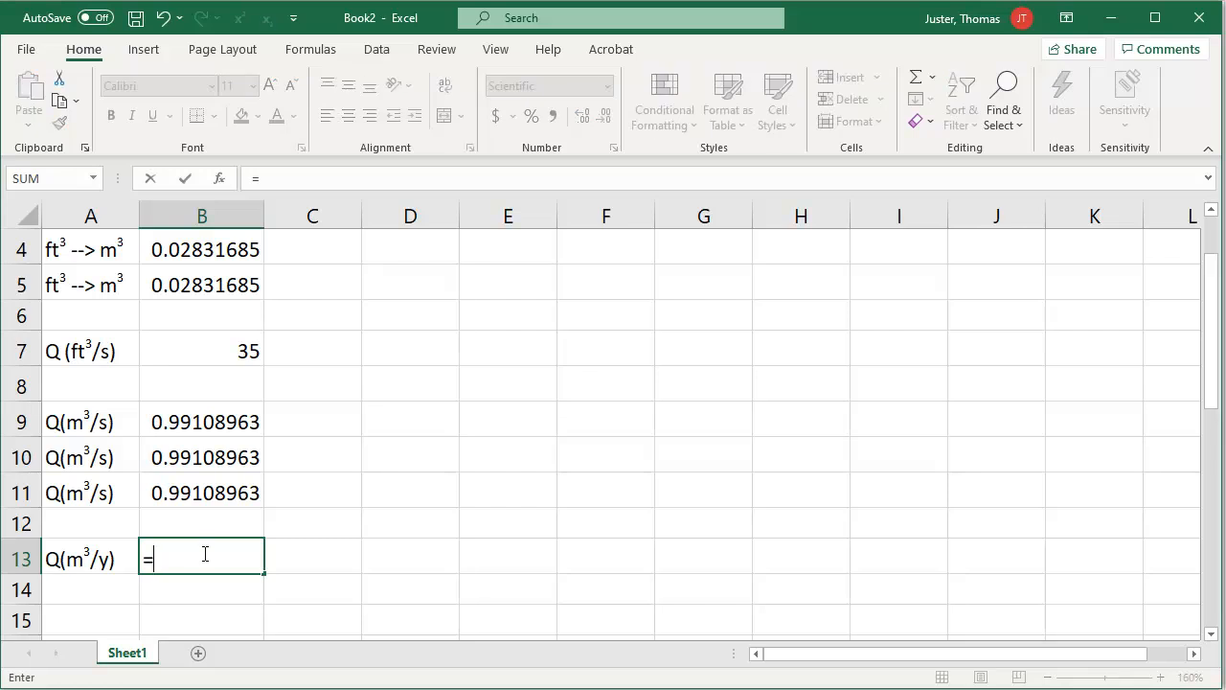
pyautogui.write('b11')
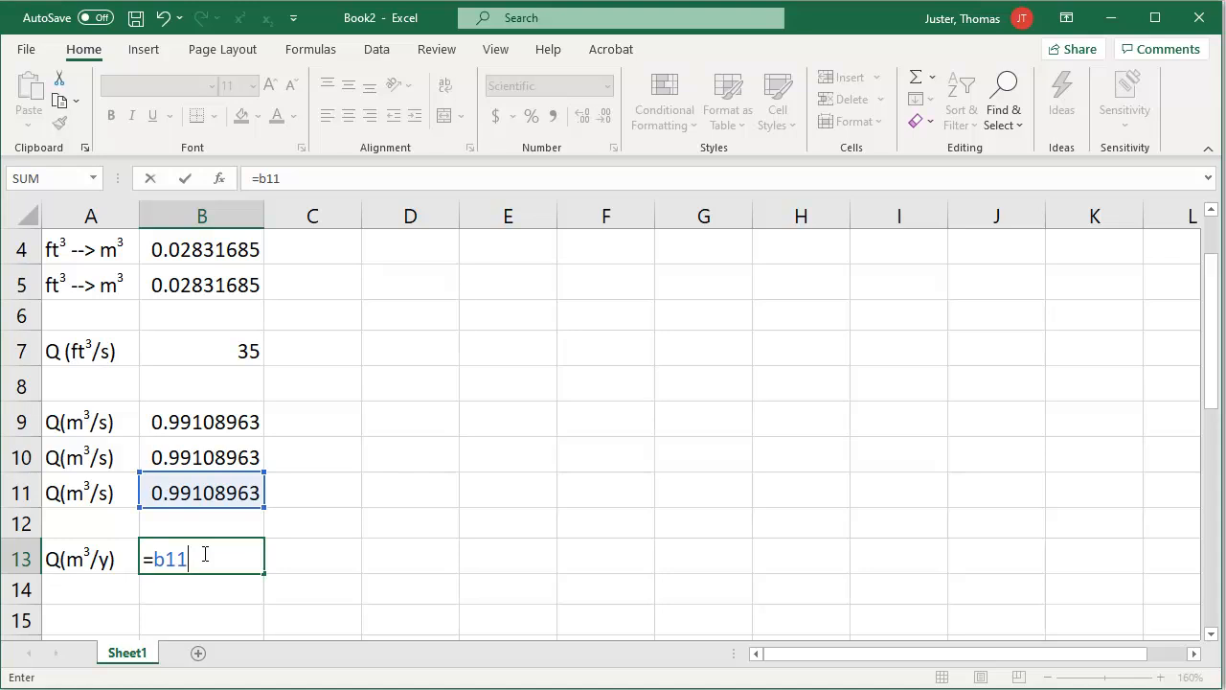
pyautogui.write('/c')
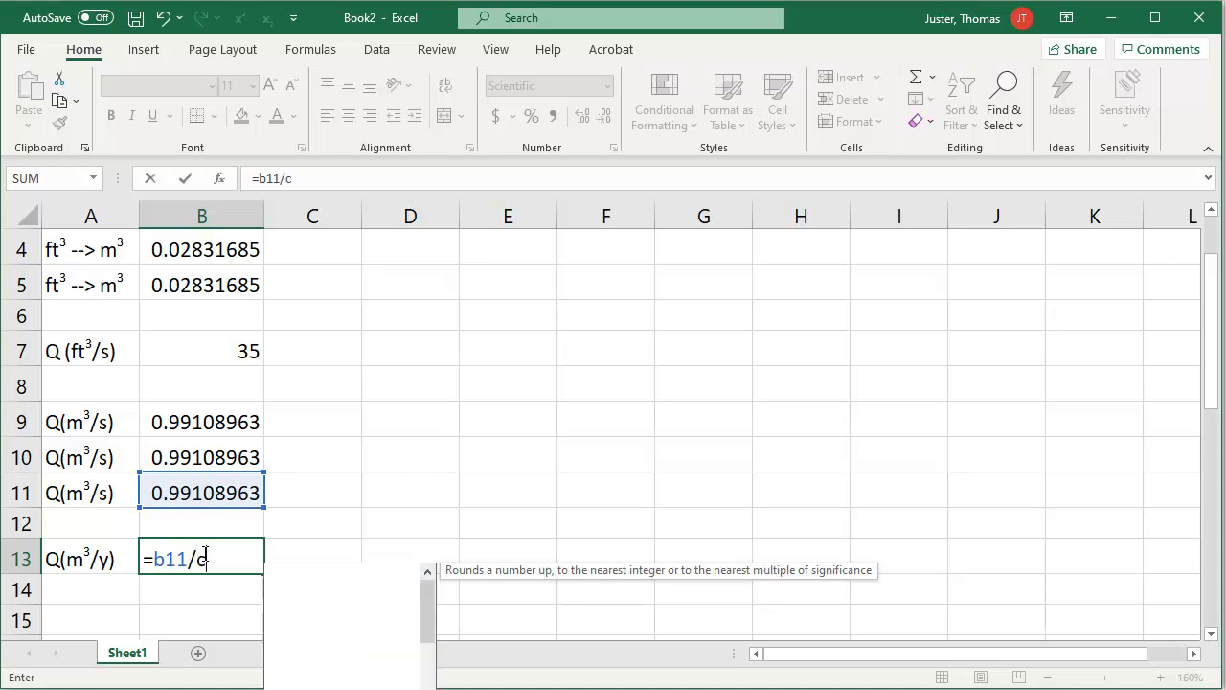
pyautogui.write('onvert(1')
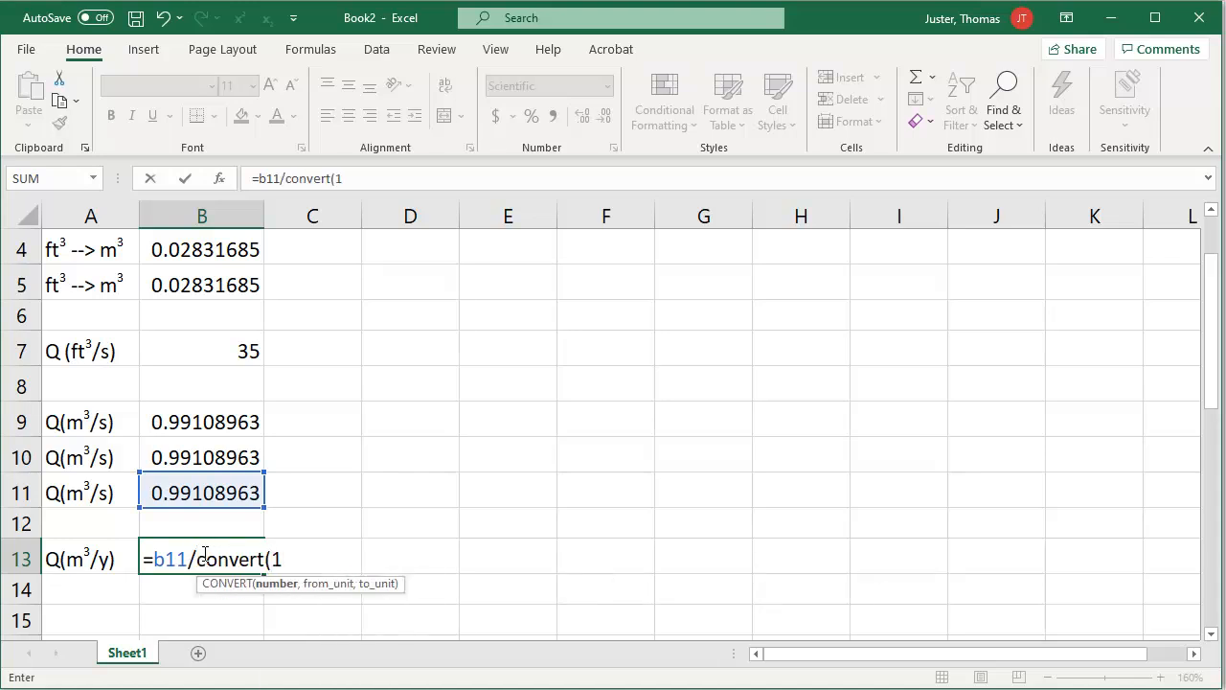
pyautogui.write(',"s')
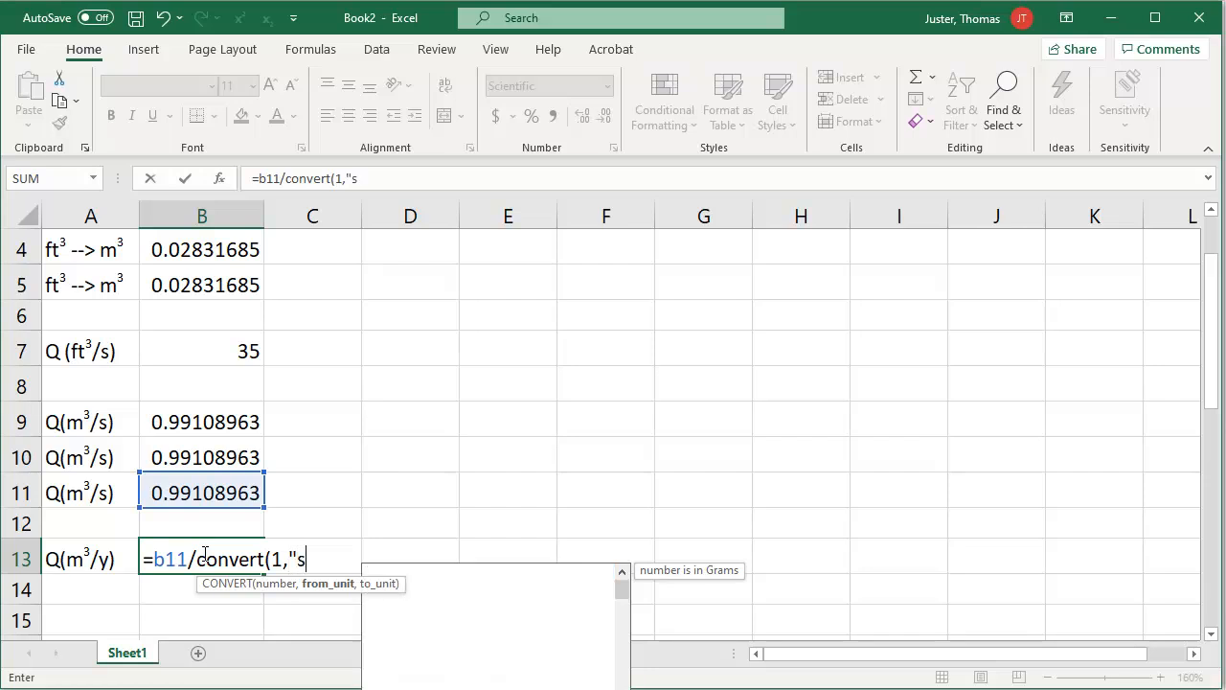
pyautogui.write('","yr')
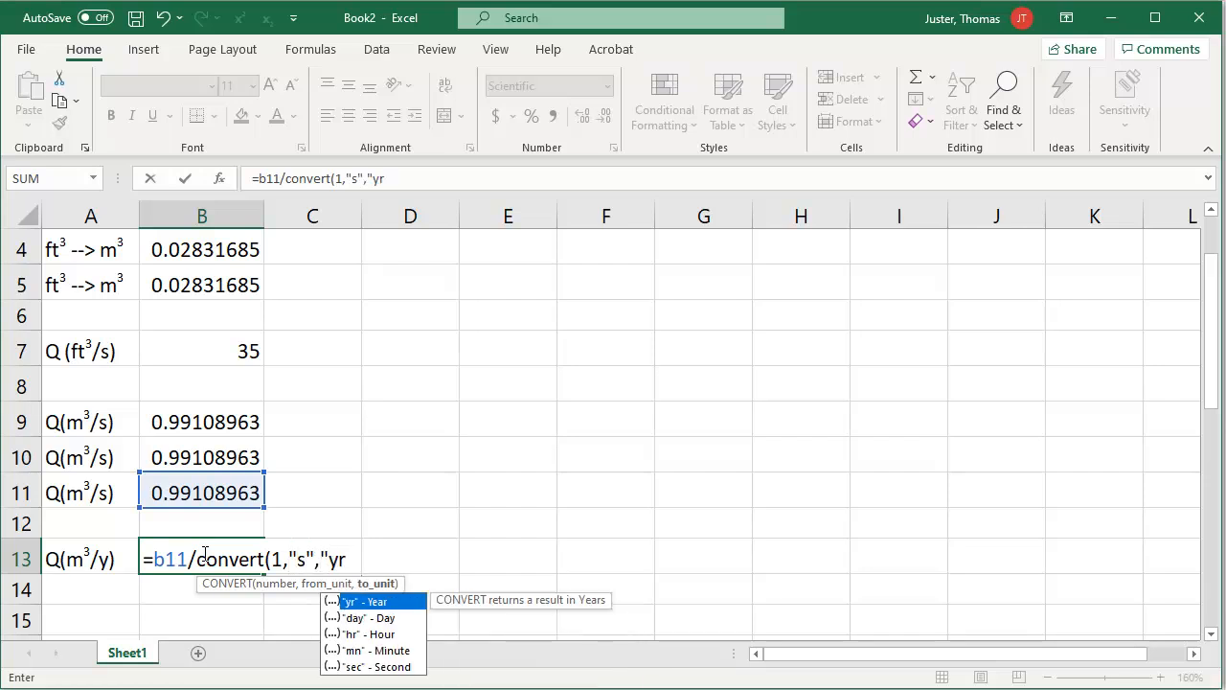
pyautogui.write('"')
pyautogui.write(')')
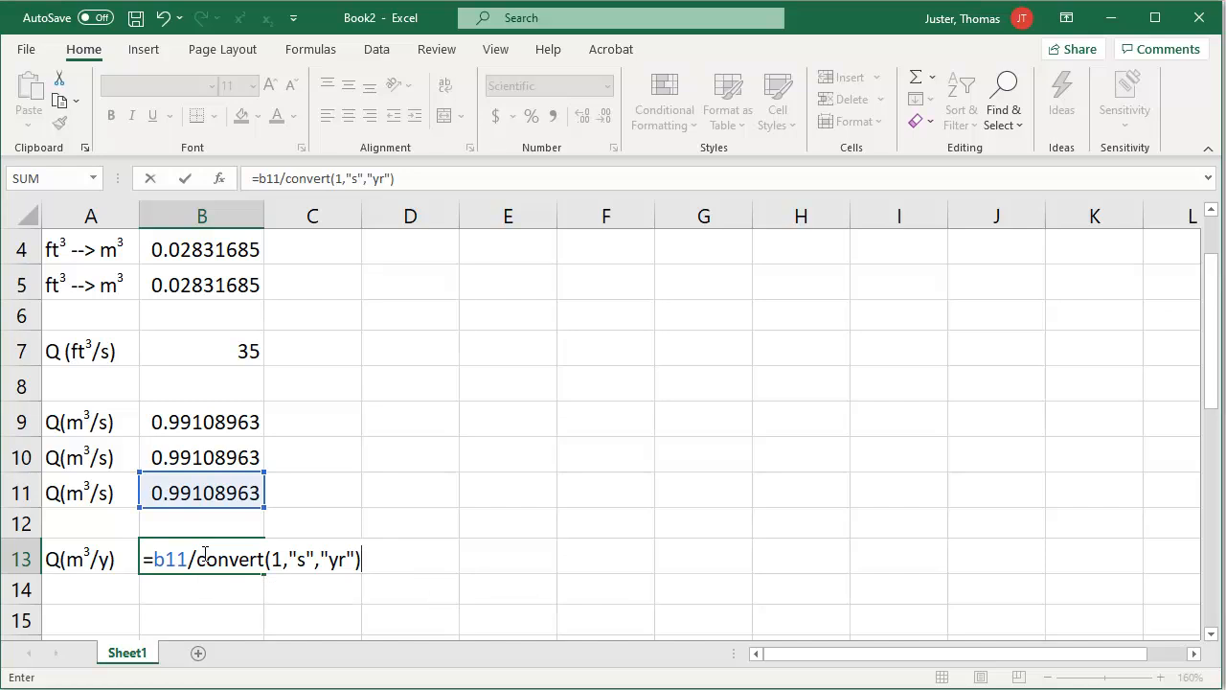
pyautogui.press('Return')
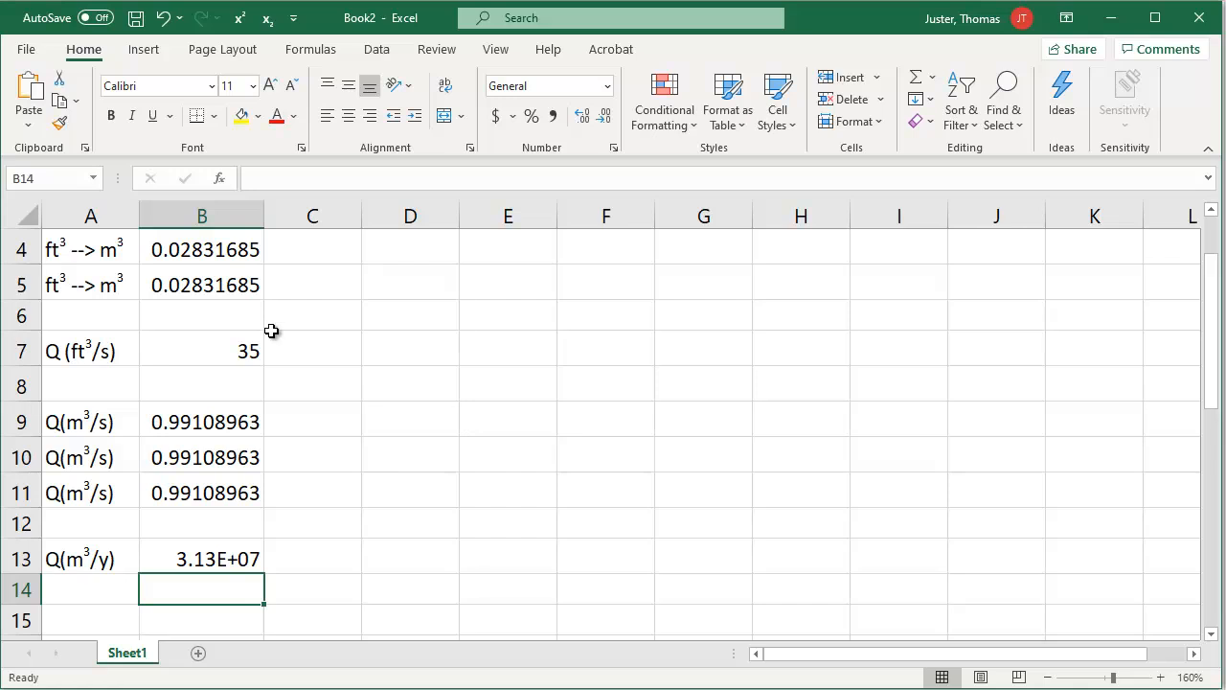
pyautogui.click(227, 358)
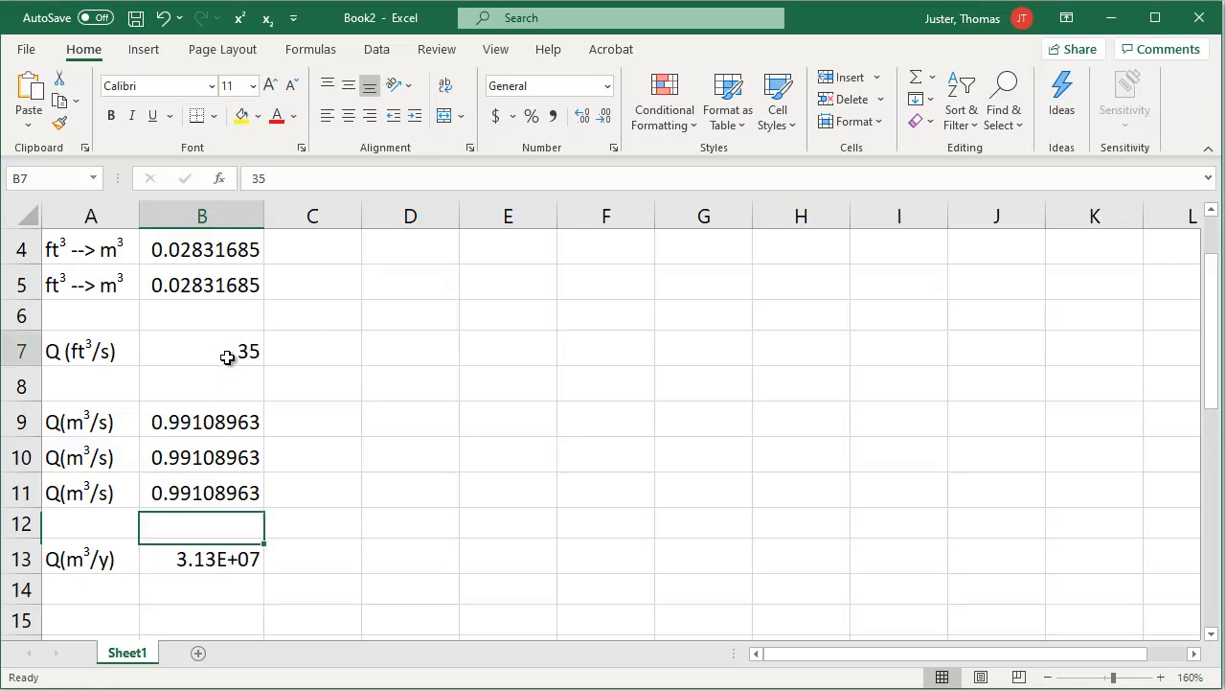
pyautogui.click(218, 566)
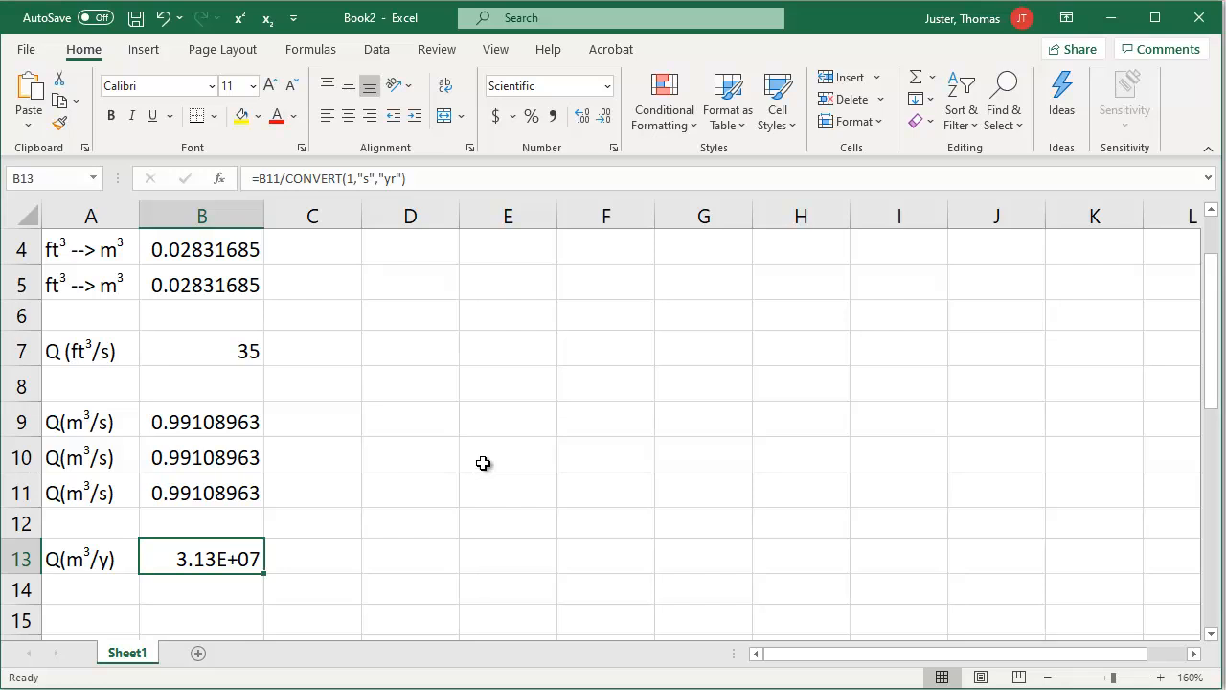
# - Copy the Q(m³/y) label from A13 into A15
pyautogui.click(90, 616)
pyautogui.write('Q(m3/y)')
pyautogui.press('Escape')
pyautogui.click(101, 558)
pyautogui.hotkey('ctrl', 'c')
pyautogui.click(90, 621)
pyautogui.hotkey('ctrl', 'v')
# - Calculate the yearly flow in B15 directly from the ft³/s value with =B7*CONVERT(1,"ft^3","m^3")/CONVERT(1,"s","yr")
pyautogui.click(236, 621)
pyautogui.press('Escape')
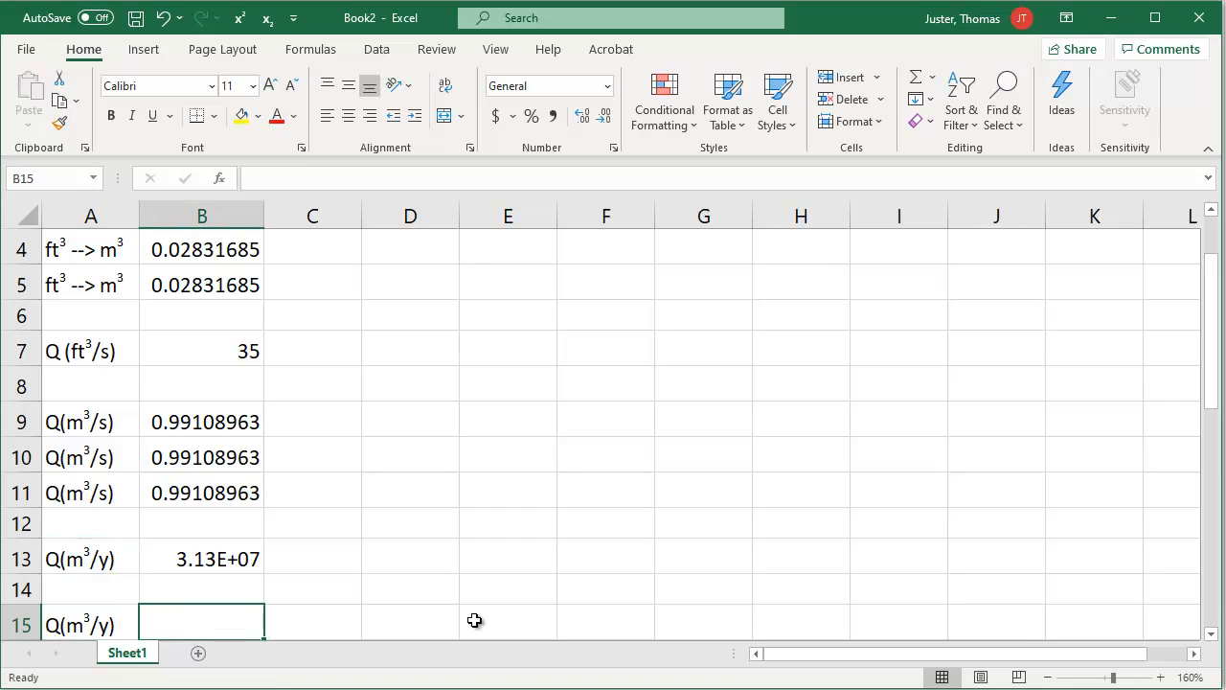
pyautogui.write('=b7')
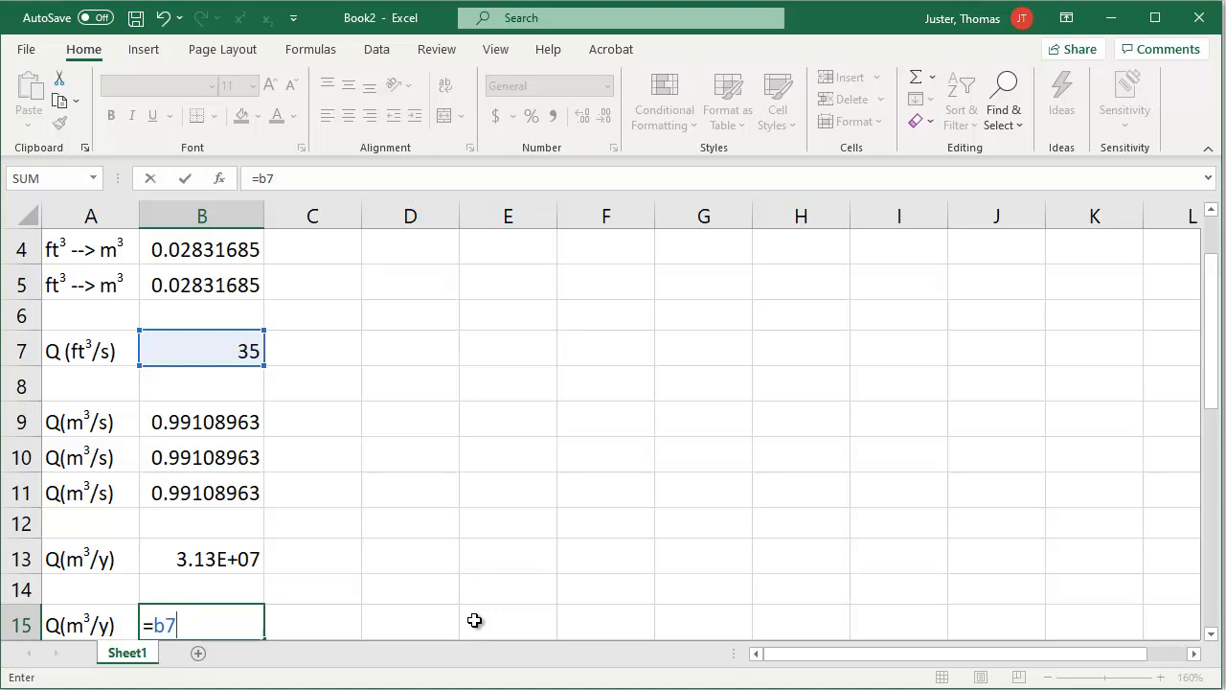
pyautogui.write('*convert(')
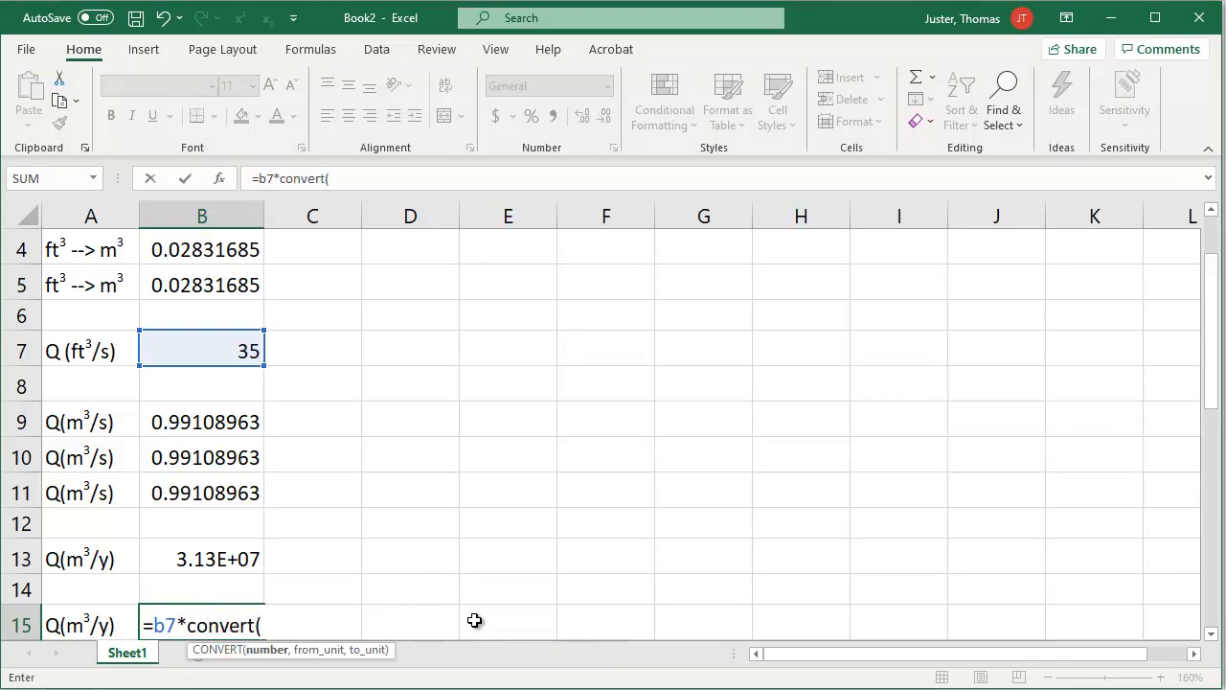
pyautogui.write('1,"f')
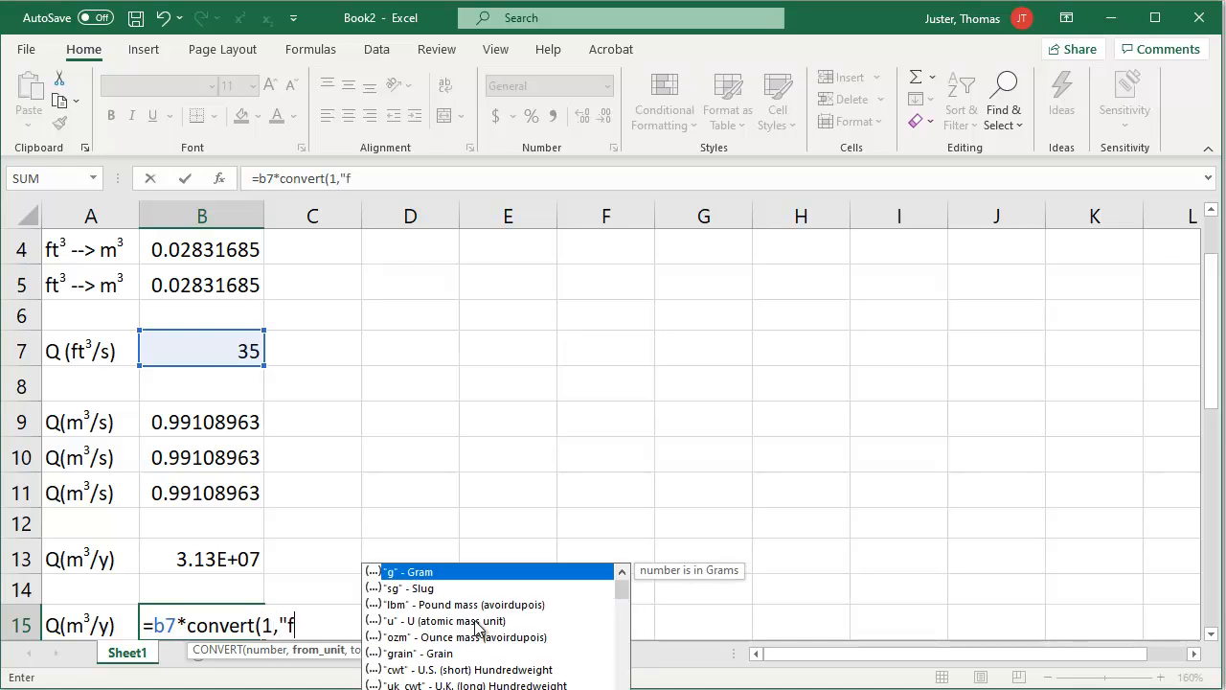
pyautogui.write('t^3","m')
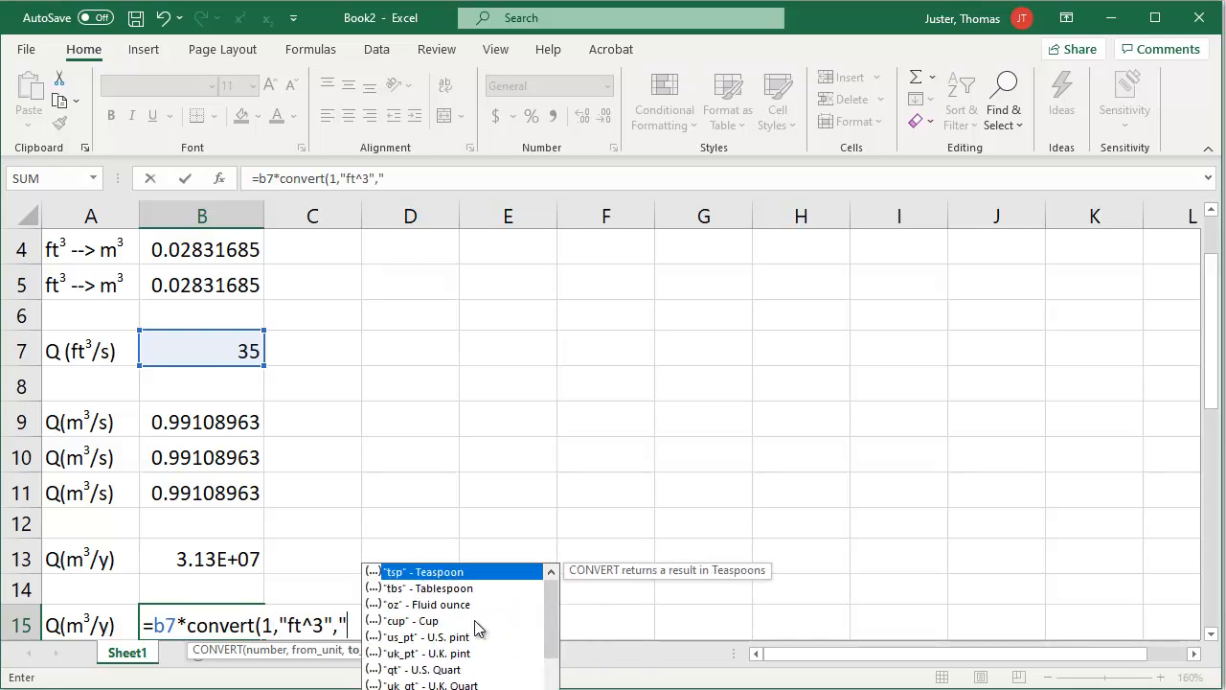
pyautogui.write('^3")')
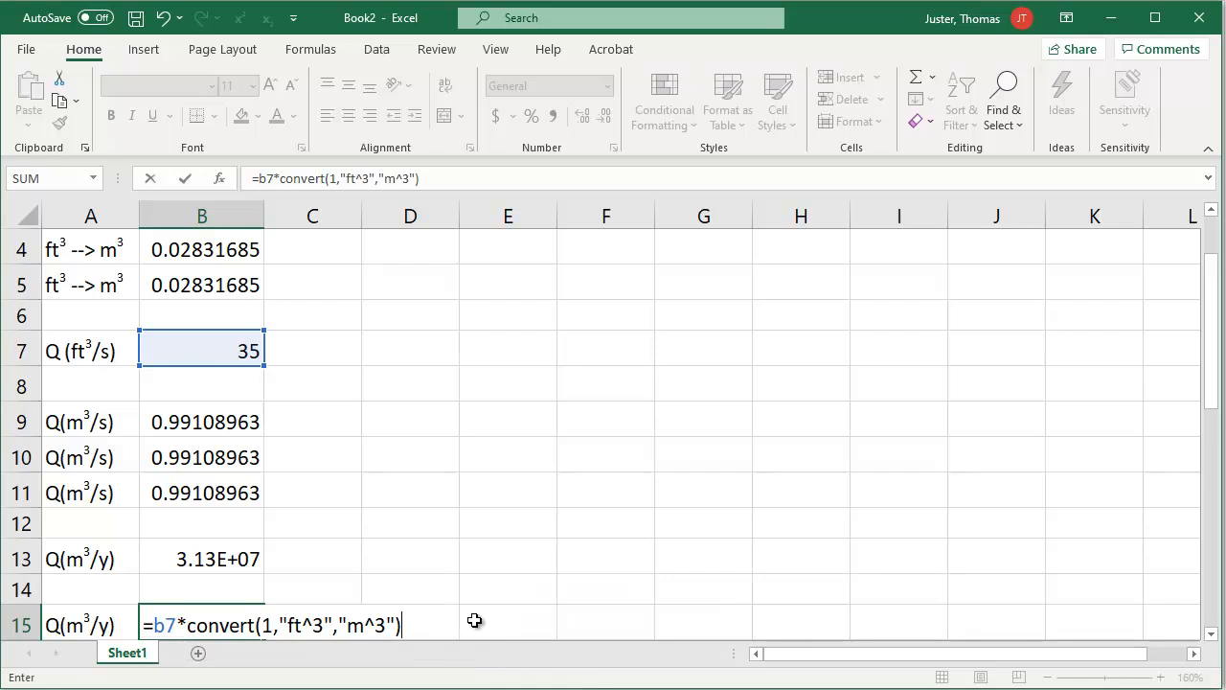
pyautogui.write('/')
pyautogui.write('convert(')
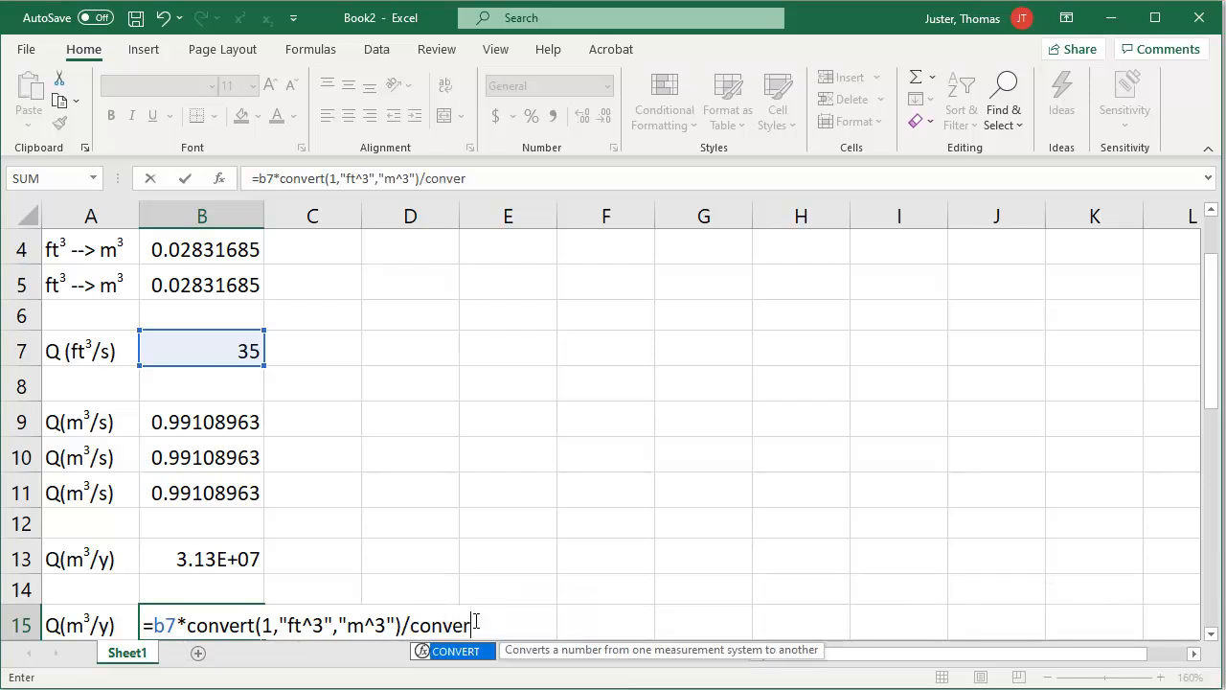
pyautogui.write('1,"s"')
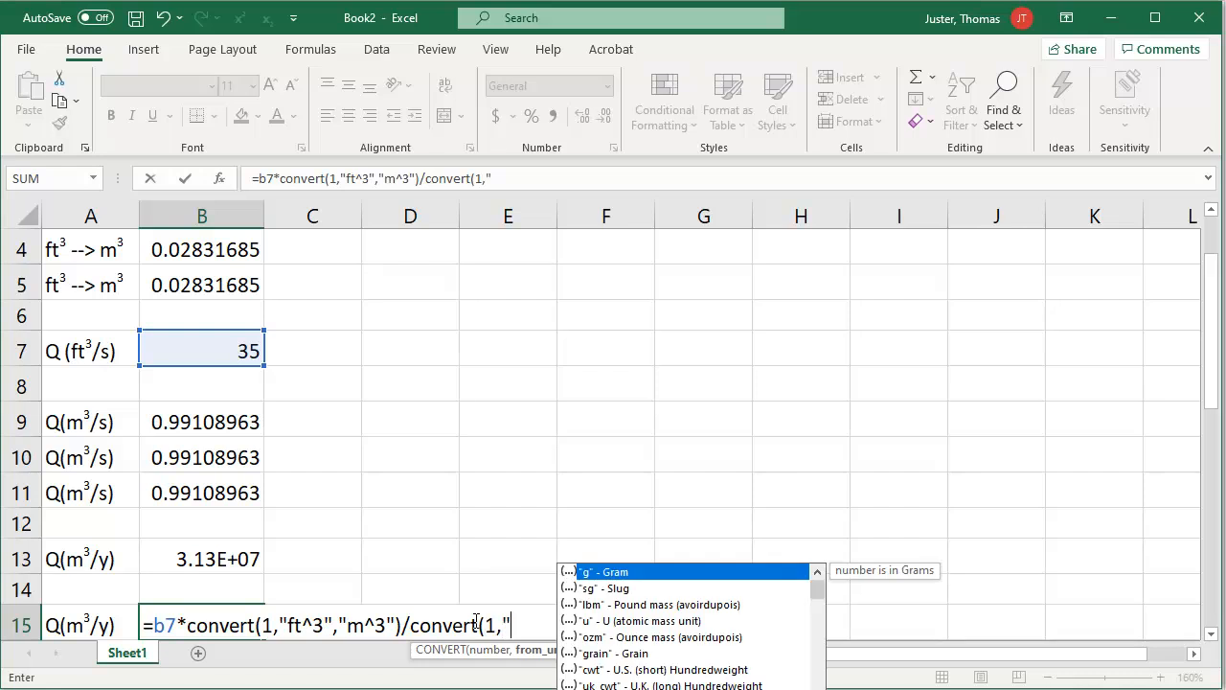
pyautogui.write(',')
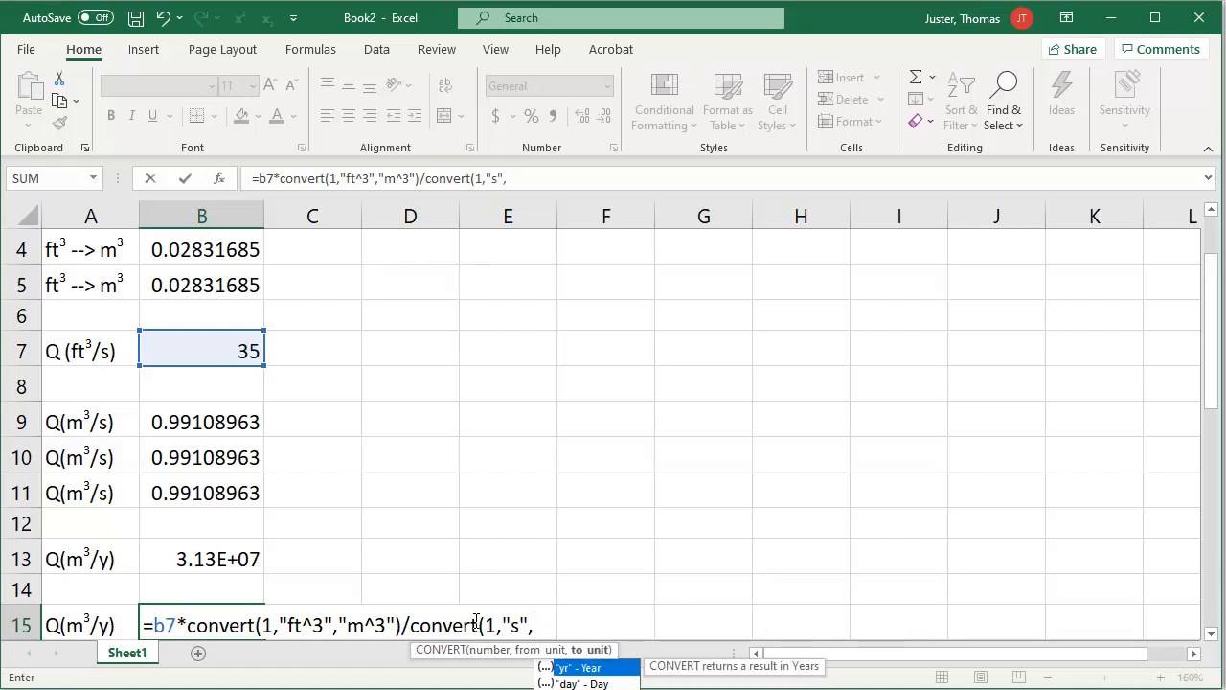
pyautogui.write('"yr")')
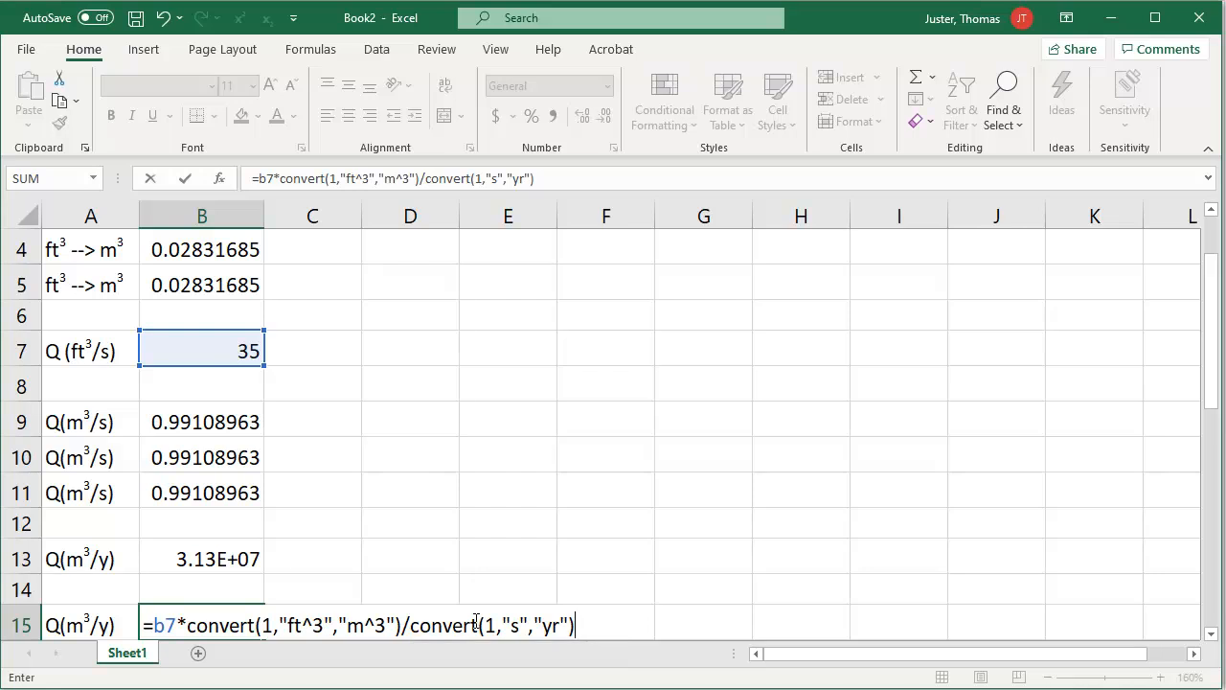
pyautogui.press('Return')
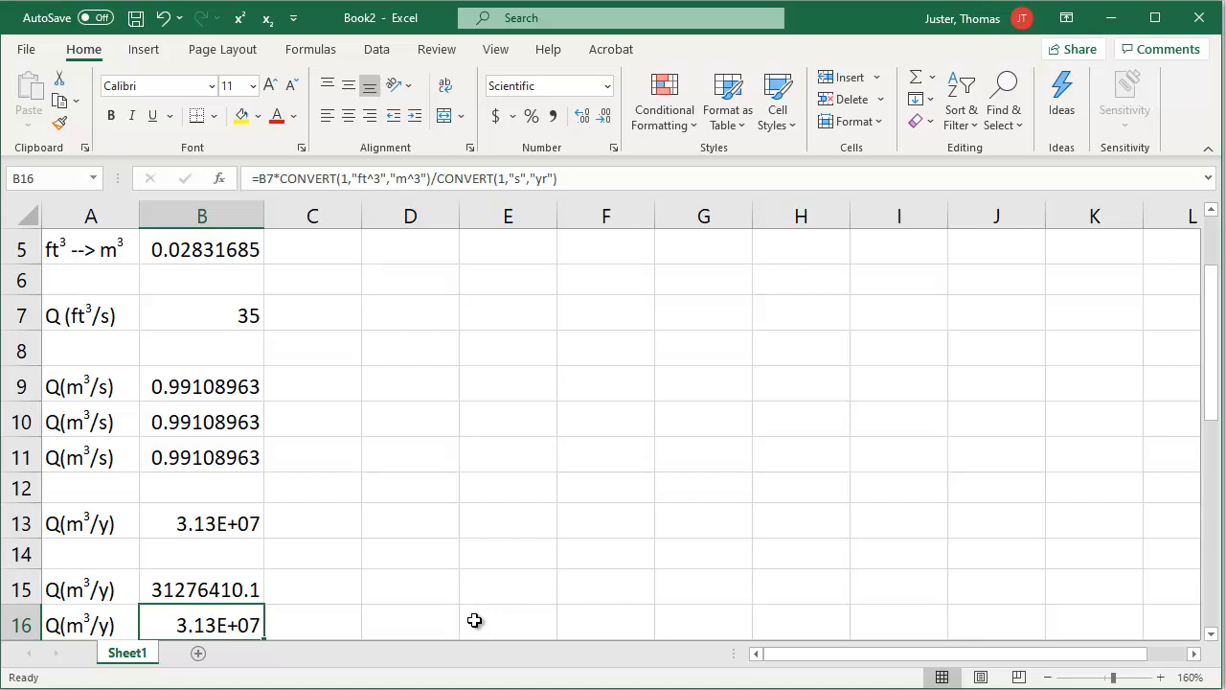
# - Compare the yearly-flow formulas in B13 and B16, and fill the Q(m³/s) result in B11 with yellow
pyautogui.click(226, 524)
pyautogui.click(233, 627)
pyautogui.click(236, 523)
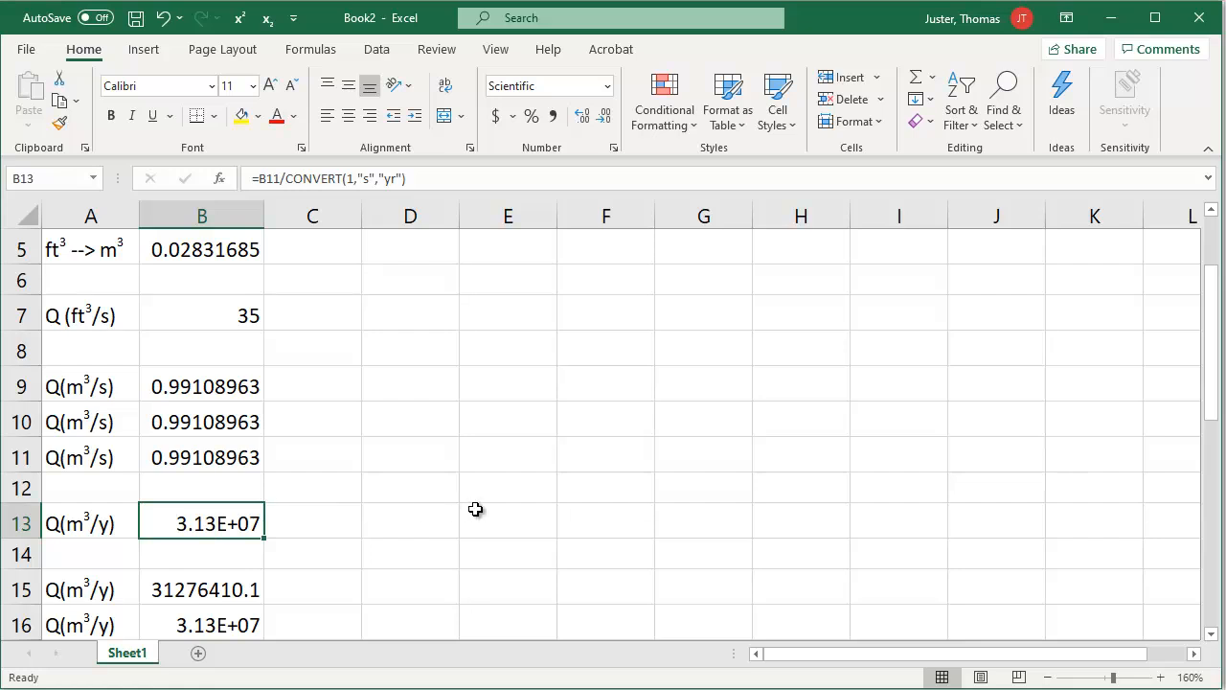
pyautogui.scroll(2, 475, 509)
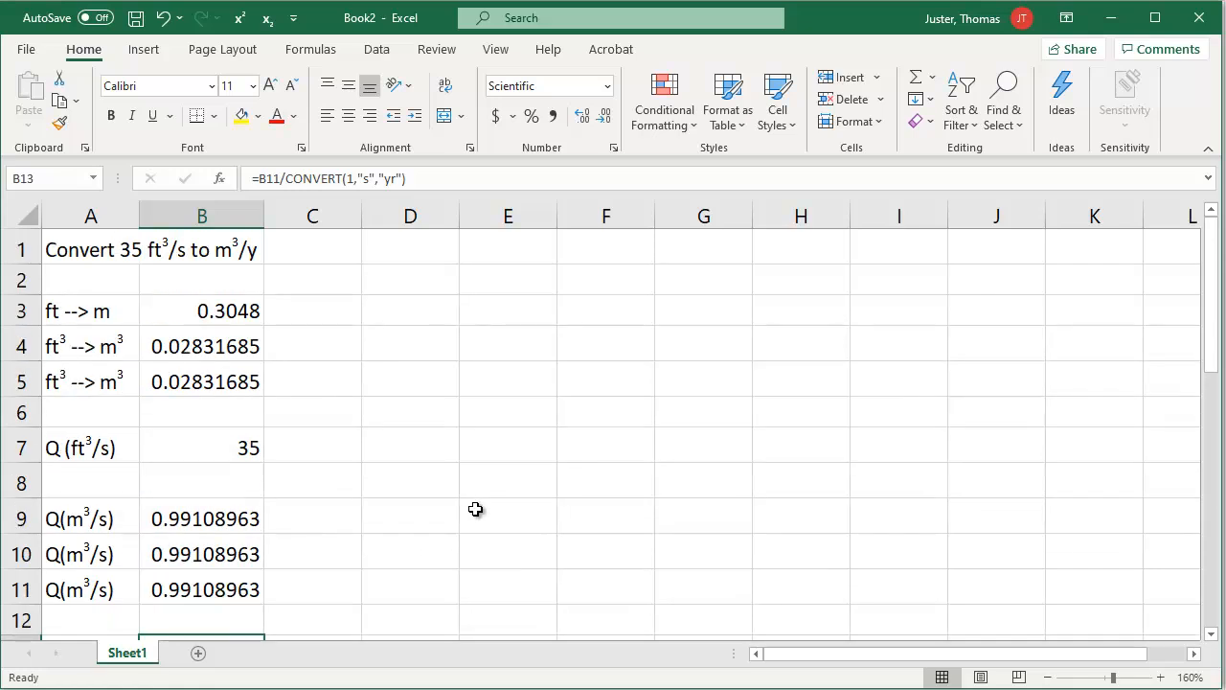
pyautogui.scroll(-1, 475, 503)
pyautogui.press('Up')
pyautogui.press('Up')
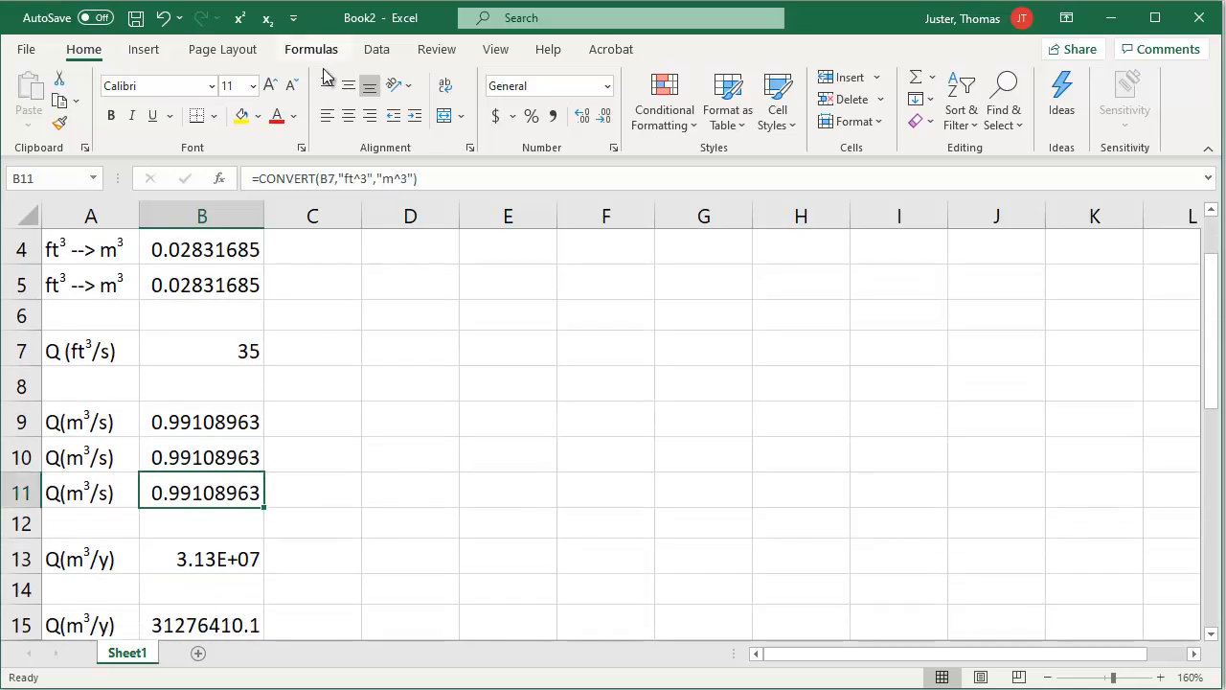
pyautogui.click(242, 115)
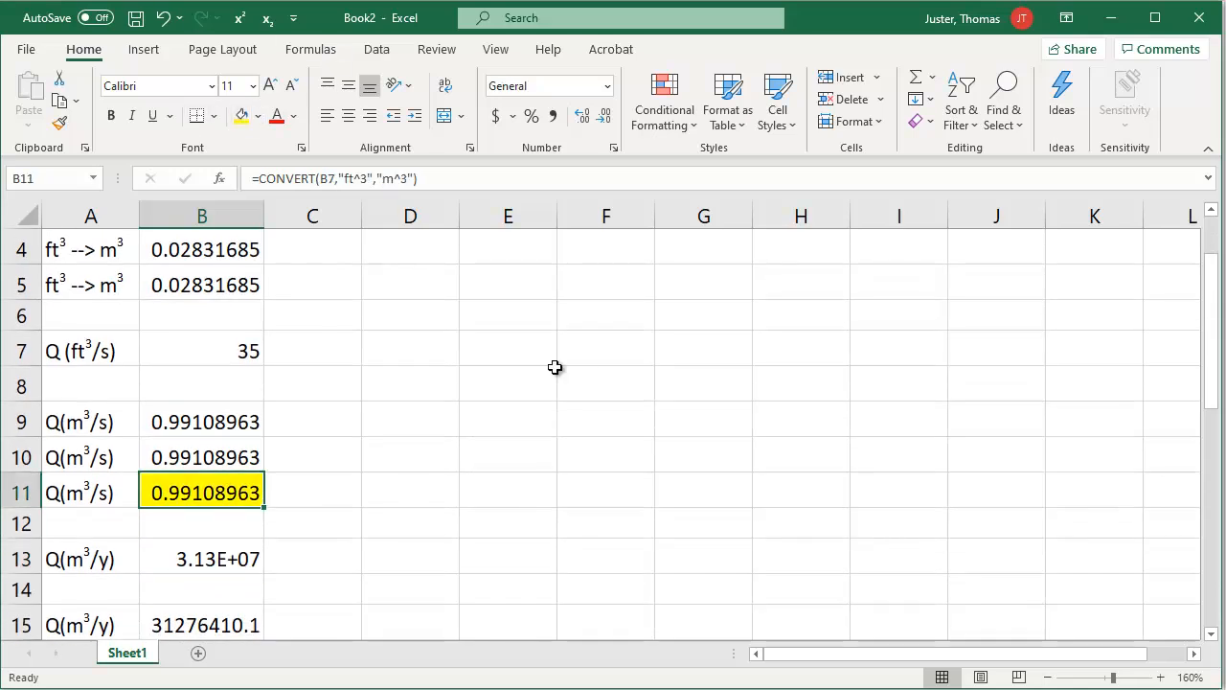
# - Fill the Q(m³/y) result in B13 with yellow
pyautogui.scroll(-1, 533, 381)
pyautogui.click(210, 458)
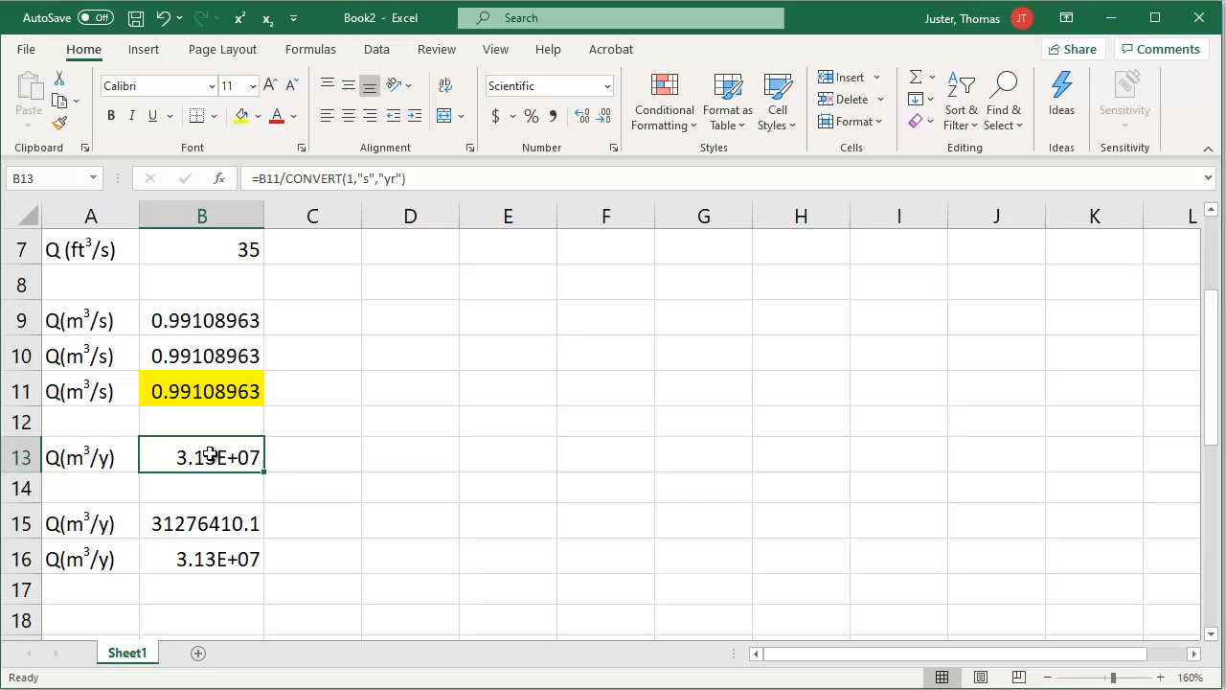
pyautogui.click(243, 115)
pyautogui.click(594, 398)
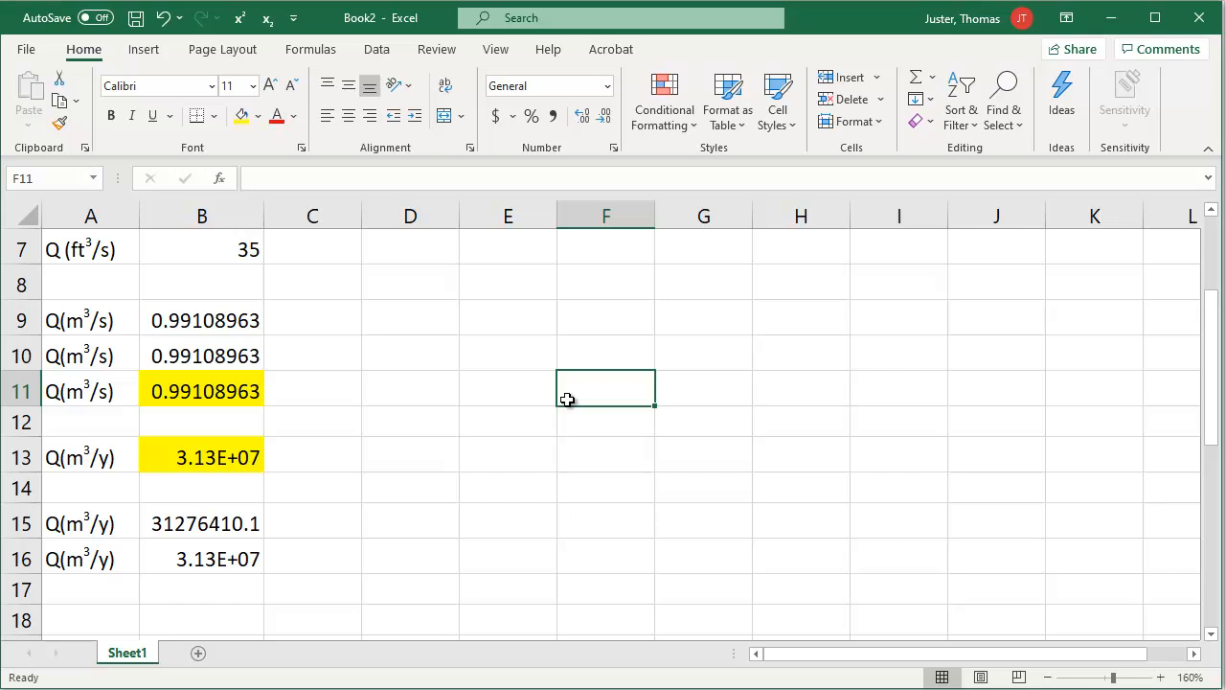
# - Review the CONVERT formulas in the highlighted cells B11 and B13 and the ft³/s flow input in B7
pyautogui.scroll(2, 534, 455)
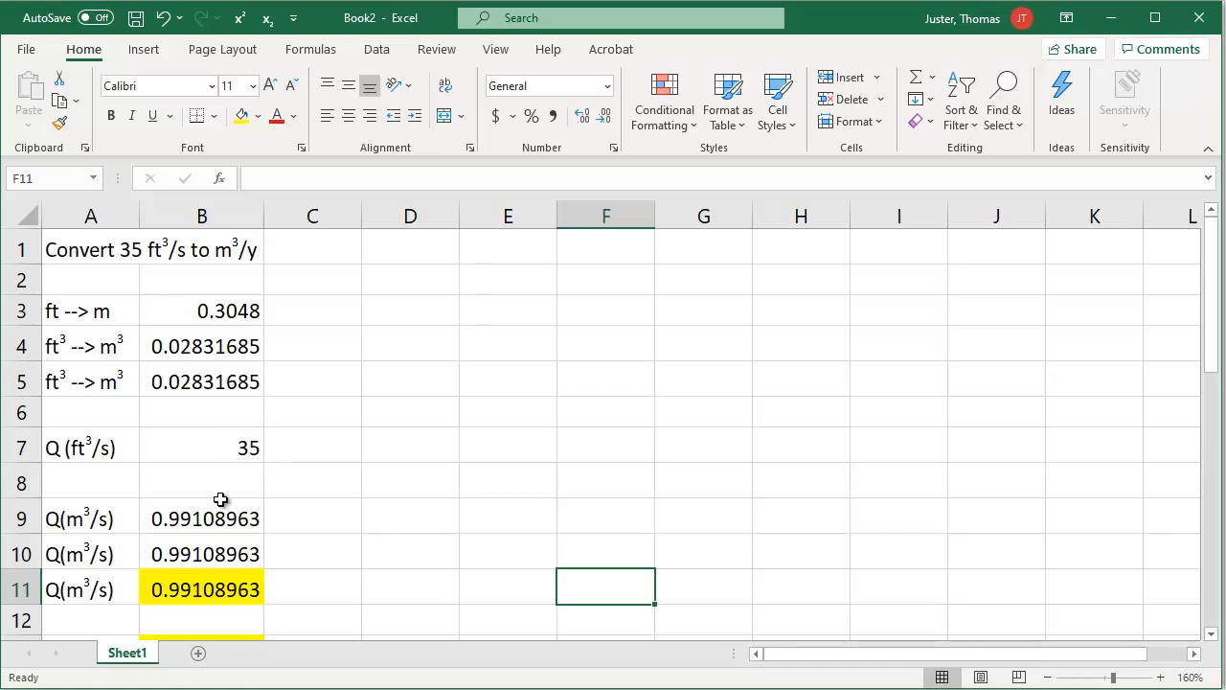
pyautogui.click(196, 599)
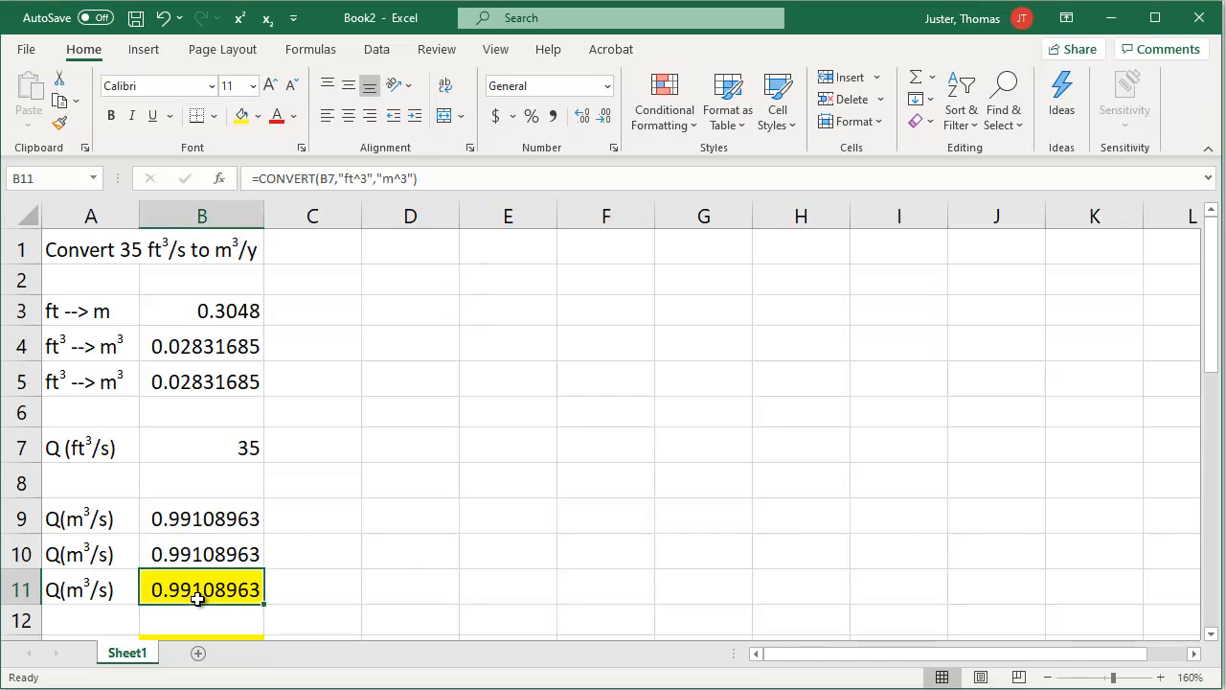
pyautogui.click(235, 451)
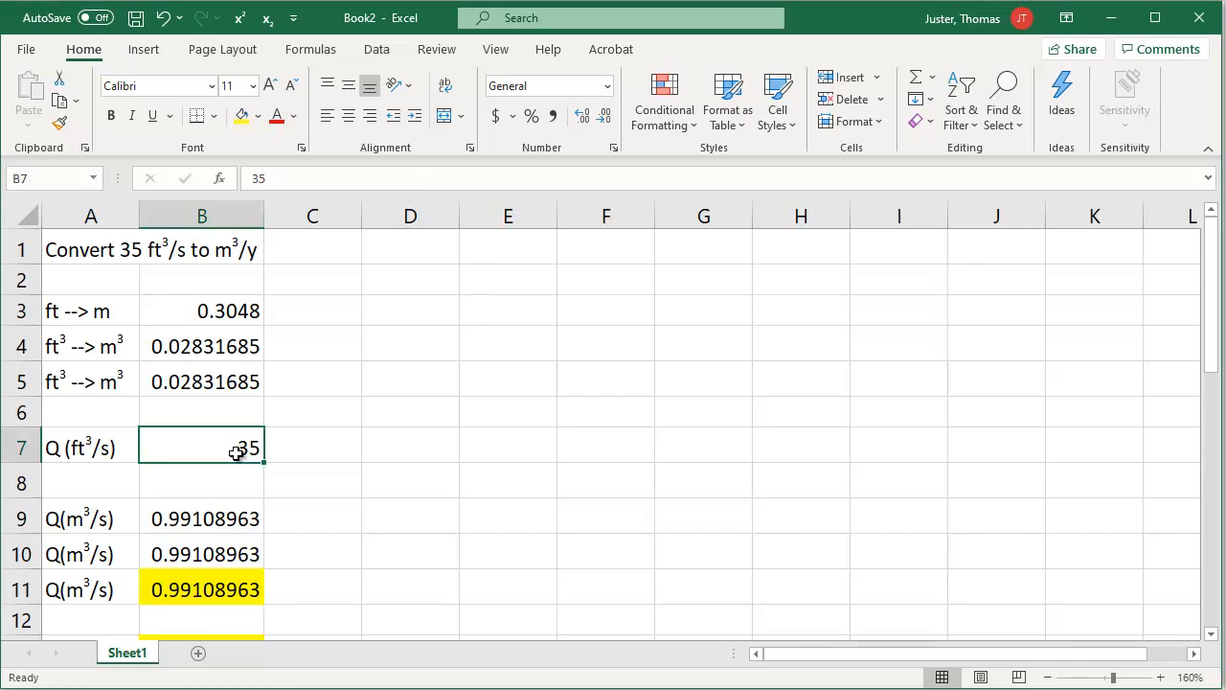
pyautogui.click(209, 596)
pyautogui.scroll(-2, 586, 465)
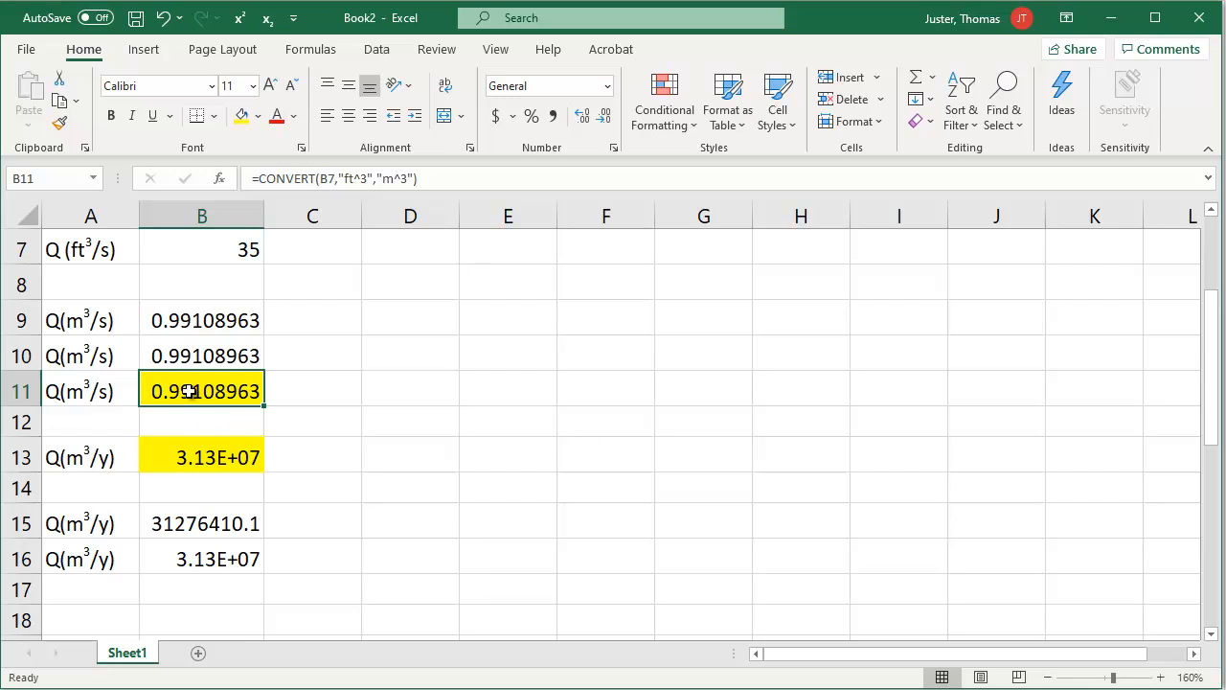
pyautogui.click(182, 458)
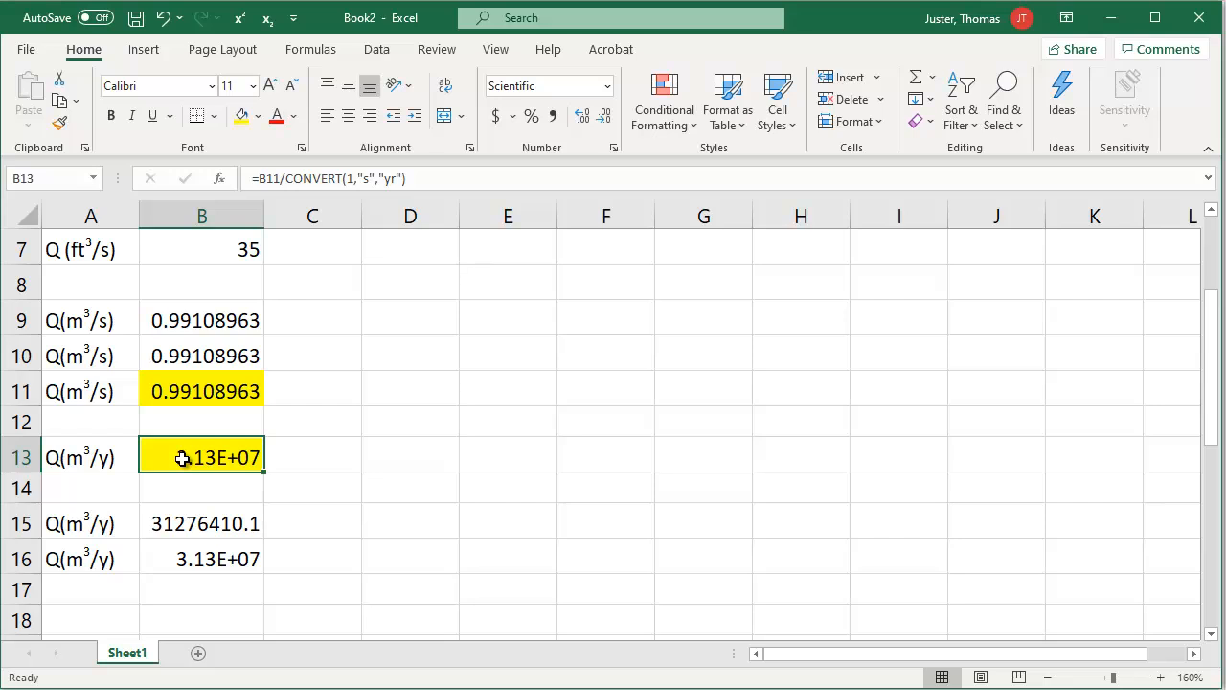
# - Fill the single-formula Q(m³/y) result in B16 with a light orange tint
pyautogui.click(195, 545)
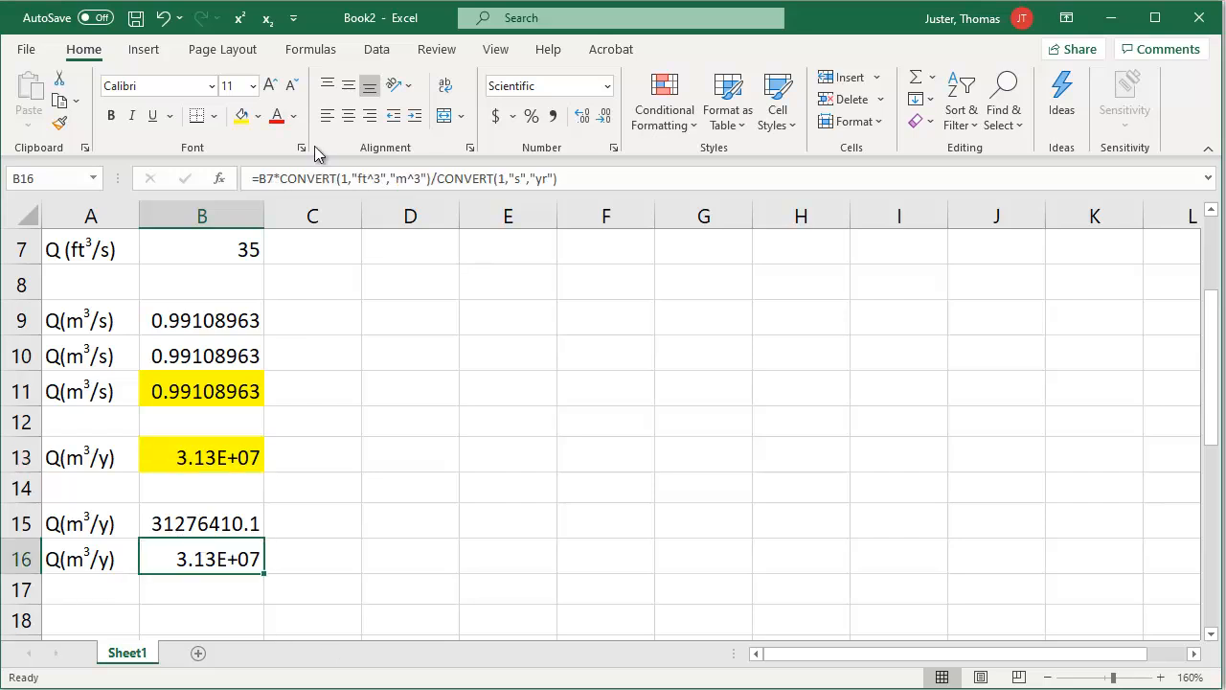
pyautogui.click(258, 116)
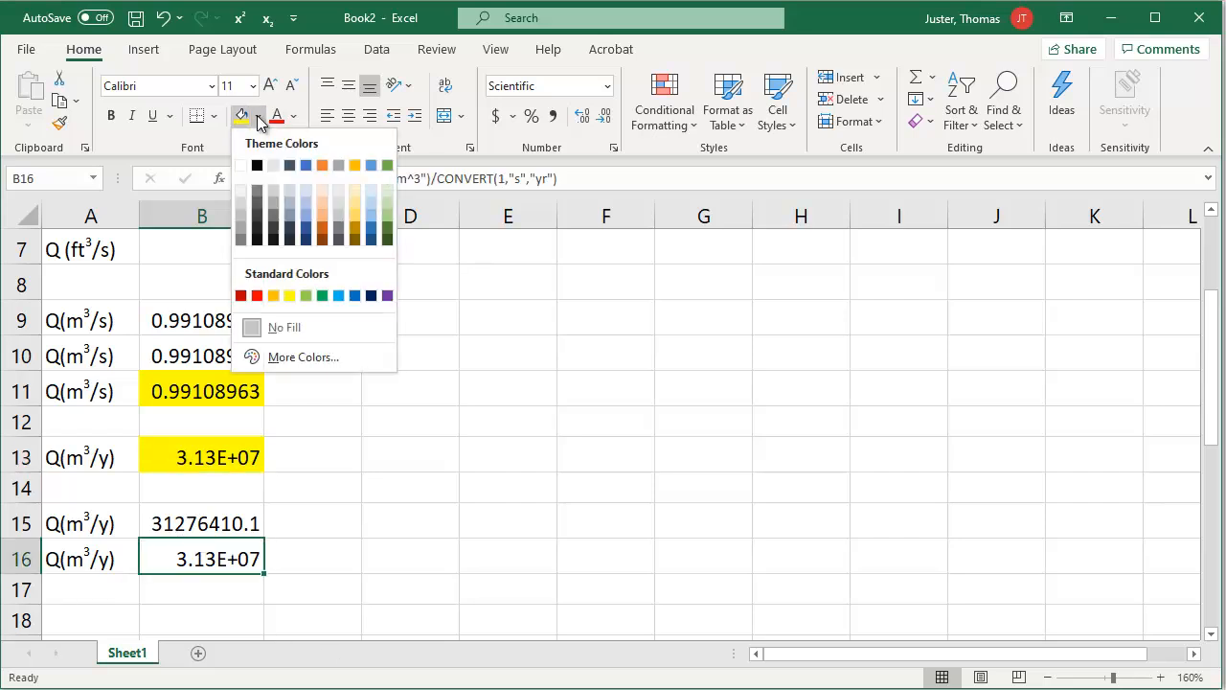
pyautogui.click(321, 202)
pyautogui.click(614, 461)
pyautogui.scroll(2, 559, 518)
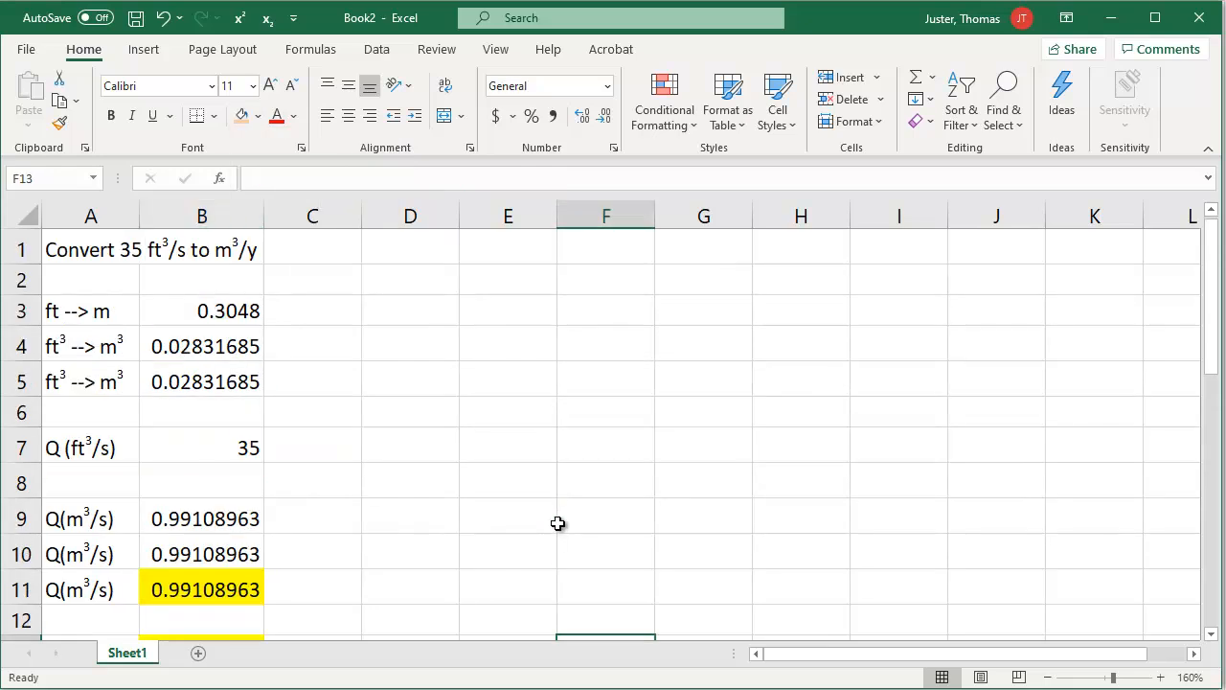